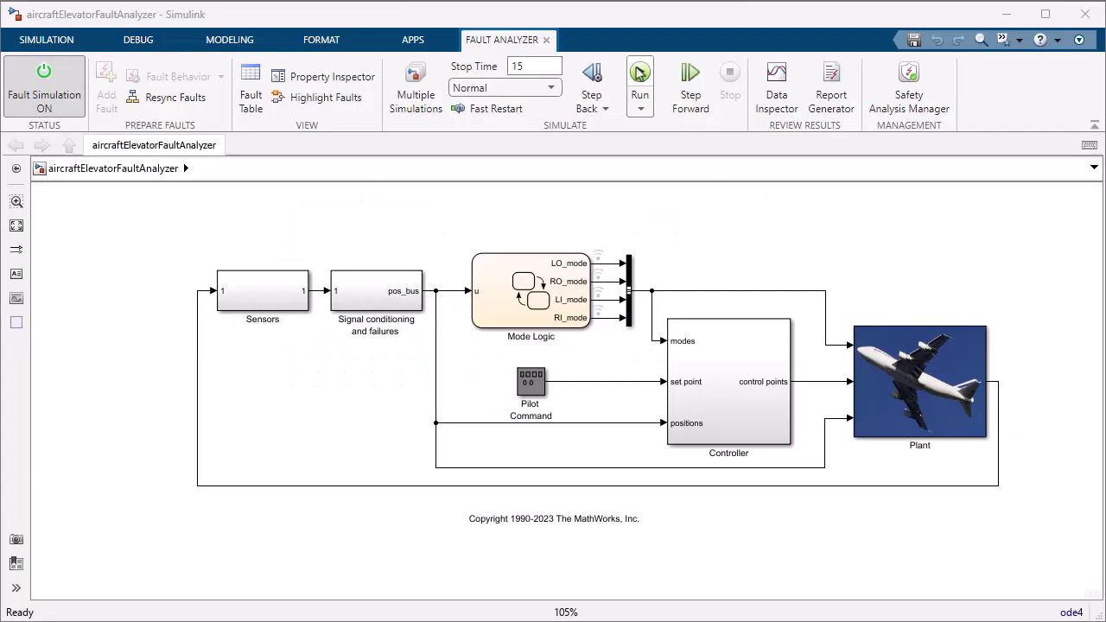
Run the aircraft elevator model's fault simulation
left_click(640, 74)
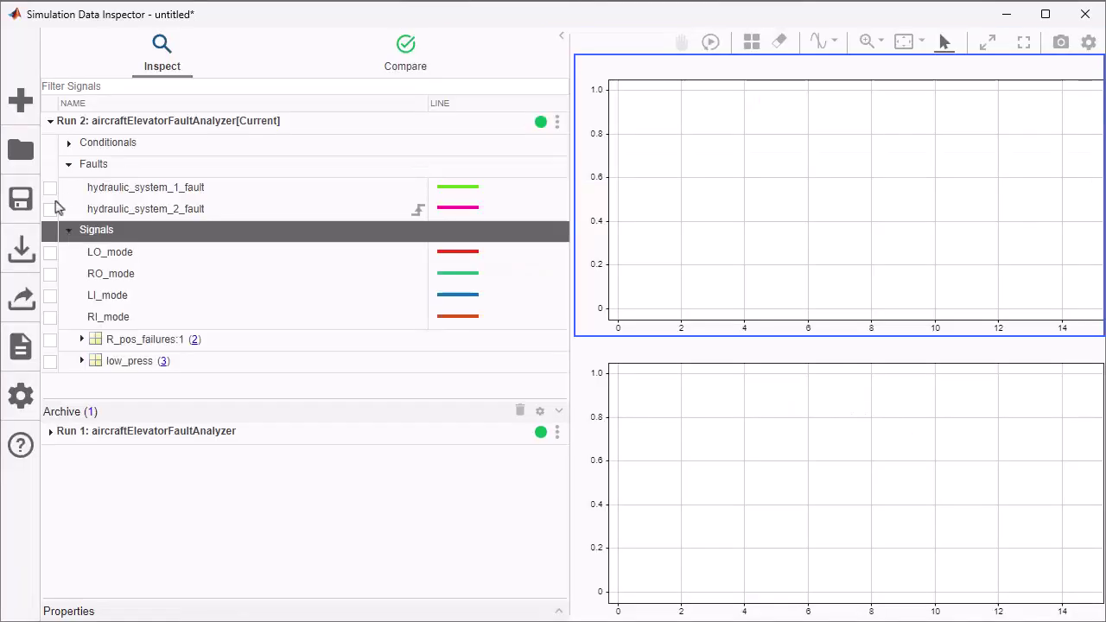
Plot LO_mode and RO_mode, then clear away the throttle switch blocks and lines
left_click(50, 251)
left_click(50, 274)
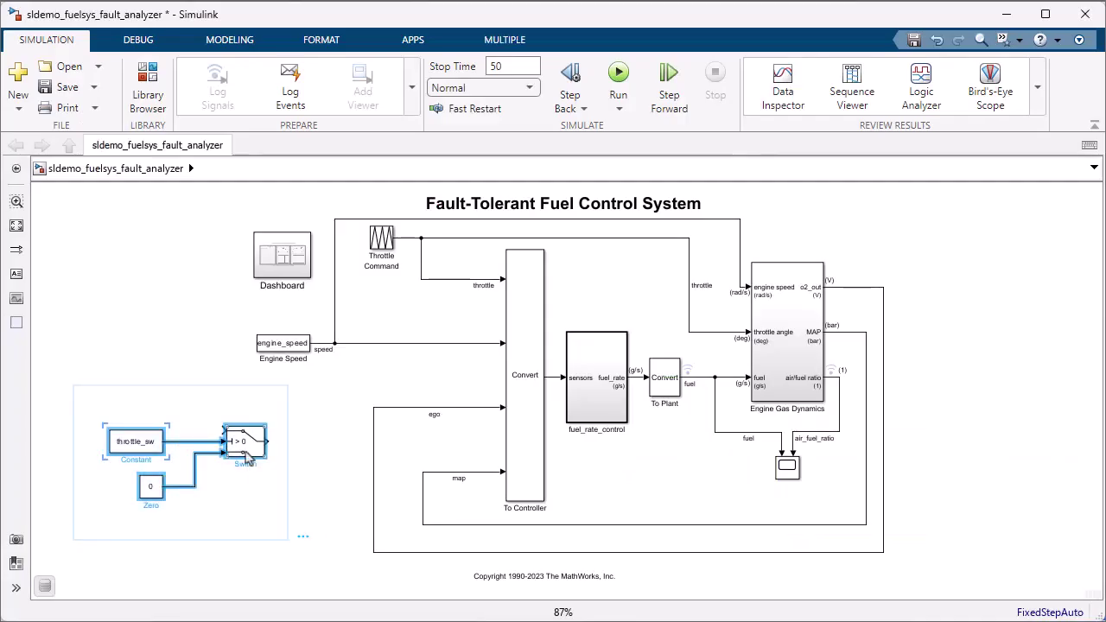
left_click_drag(259, 497, 449, 362)
left_click(482, 347)
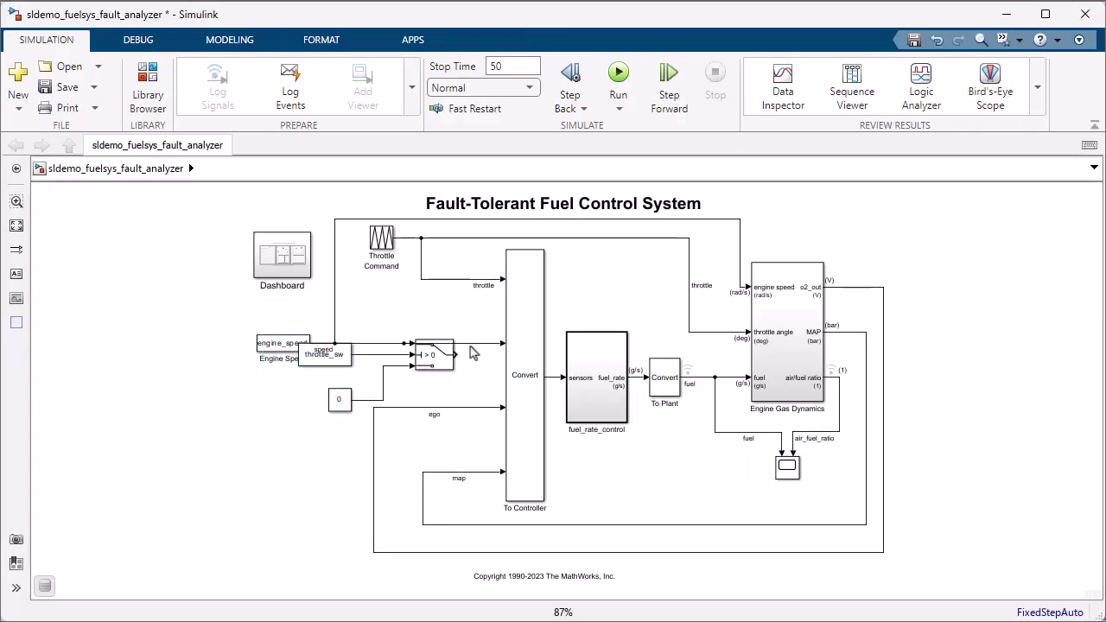
left_click(380, 345)
key("Delete")
left_click_drag(364, 321, 456, 384)
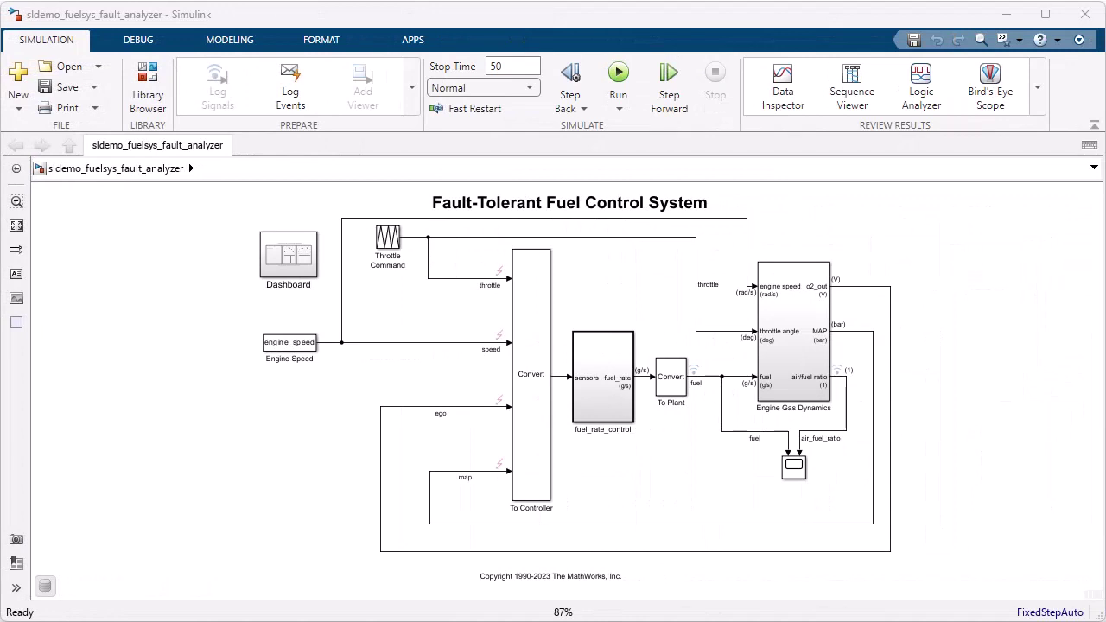
Add a Gain-behaviour fault on the Throttle Command signal
left_click(460, 278)
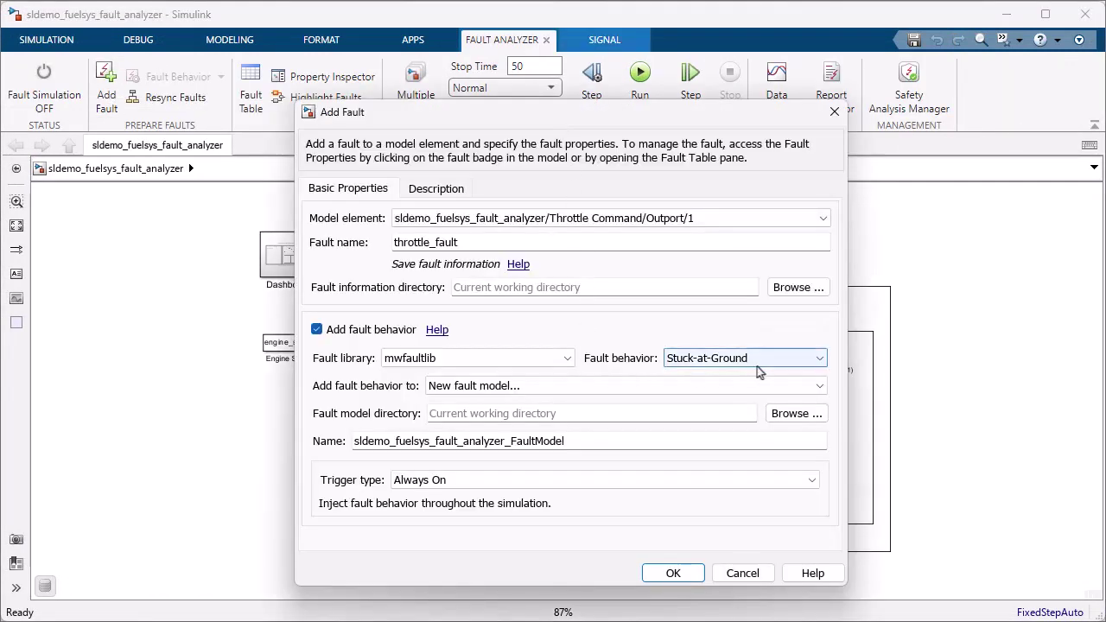
left_click(756, 360)
left_click(683, 416)
left_click(673, 573)
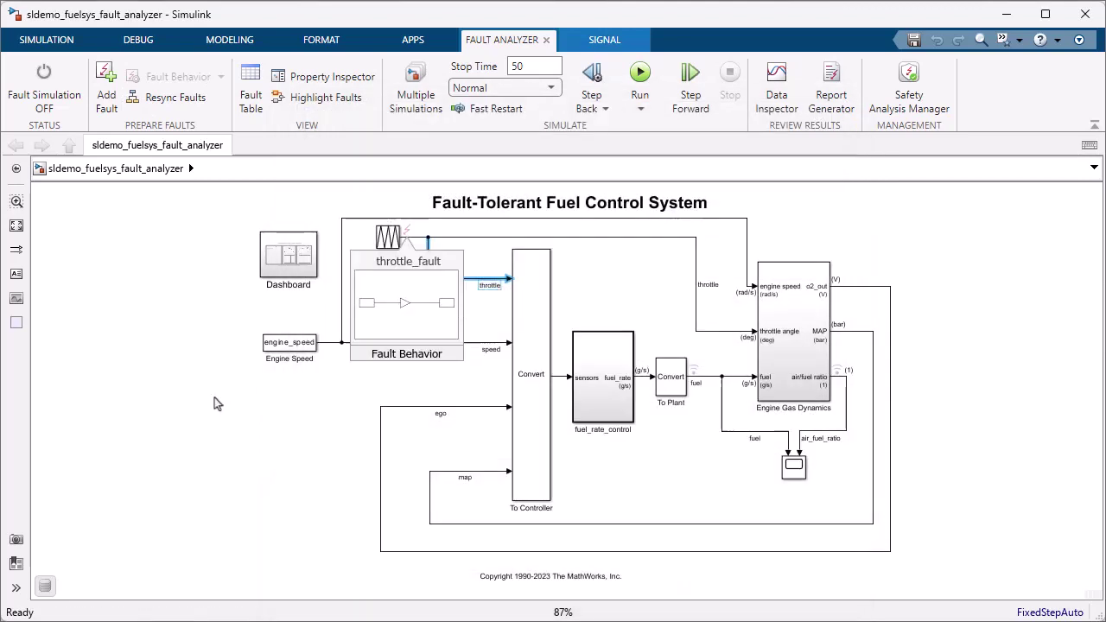
Set the throttle_fault trigger type to Timed in its properties
right_click(361, 278)
left_click(416, 288)
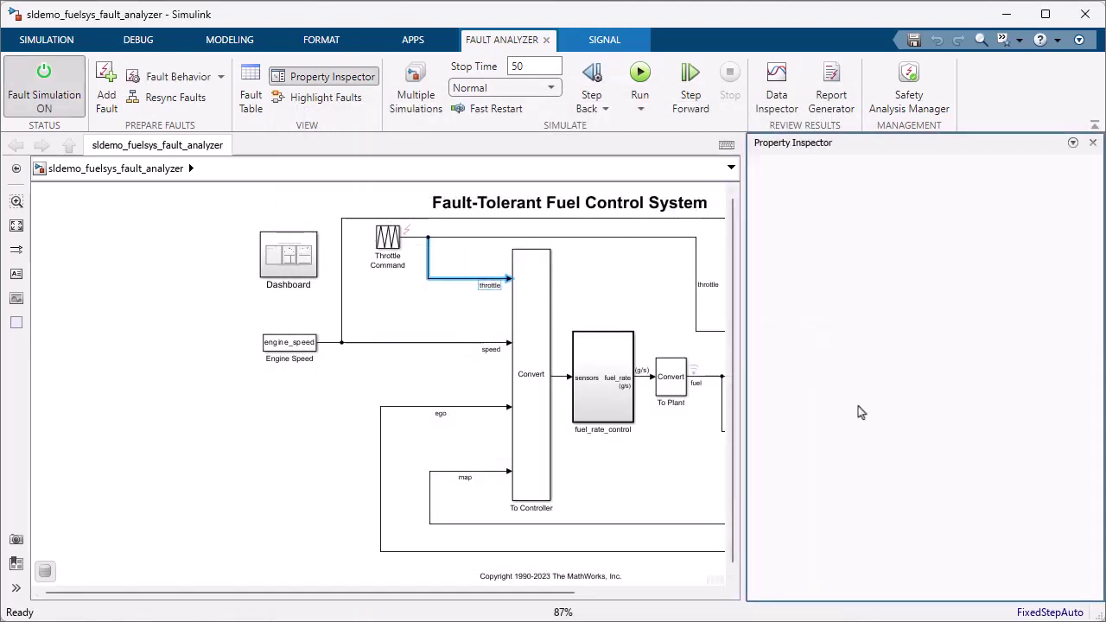
left_click(959, 402)
left_click(968, 445)
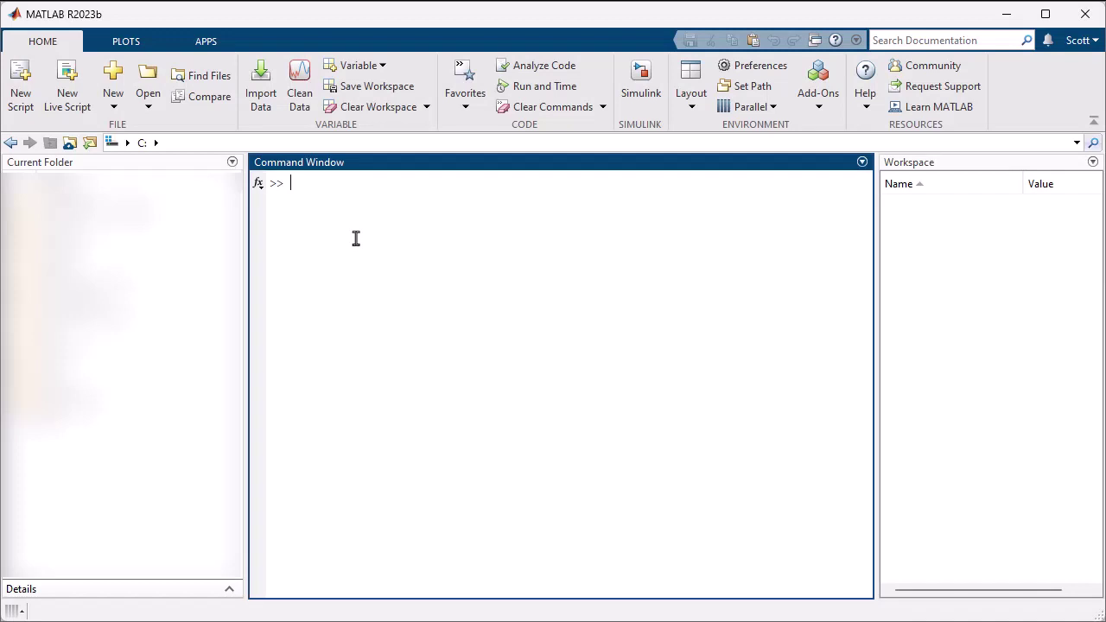
Run openExample('faultanalyzer/FaultAnalyzerIntroExample') to load the fault_analyzer_intro model
type("openExample('faultanalyzer/FaultAnalyzerIntroExample')")
key("Return")
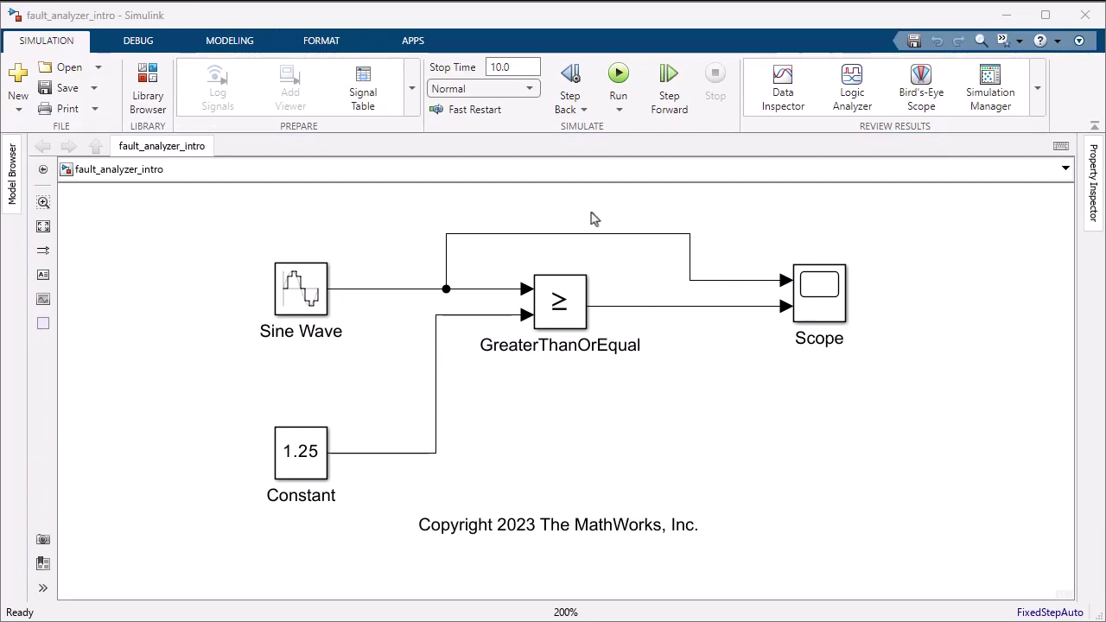
Launch Fault Analyzer from the expanded Apps gallery
left_click(422, 44)
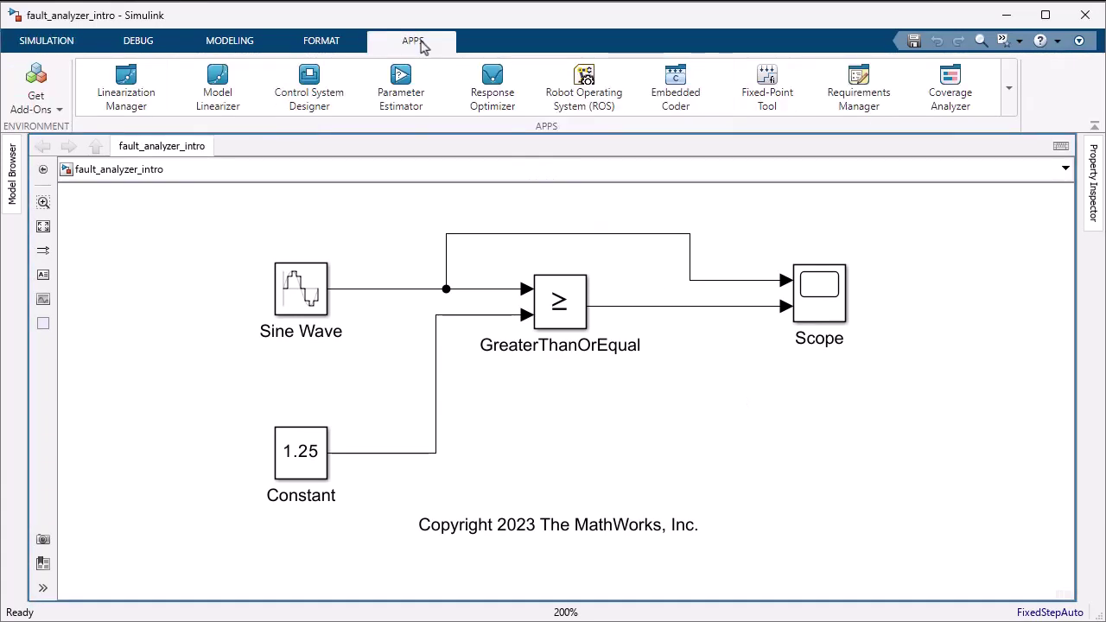
left_click(1008, 95)
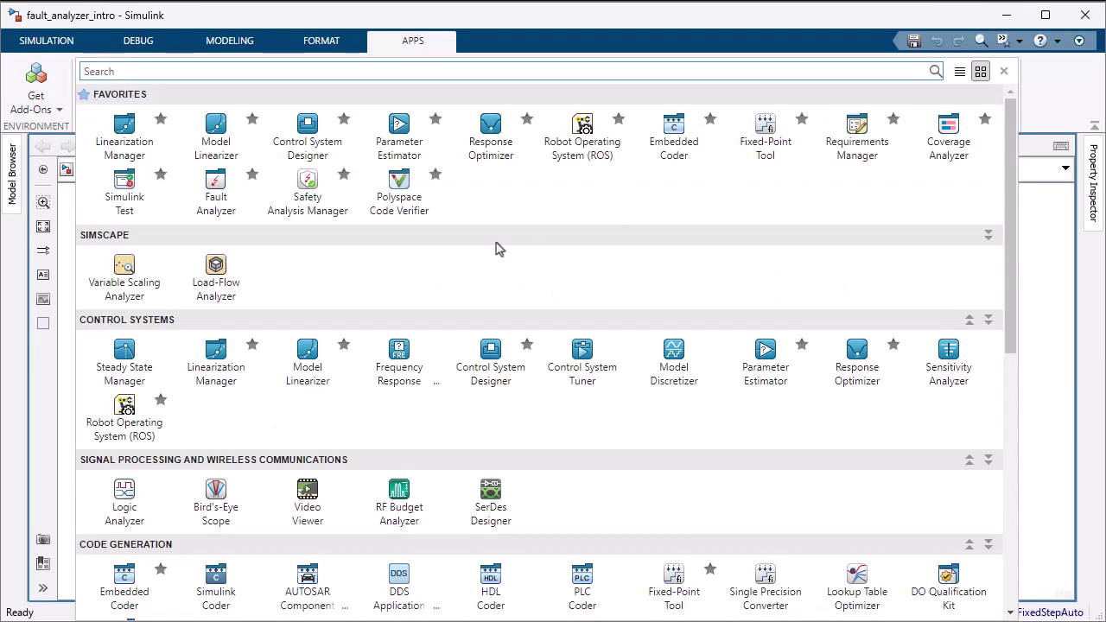
left_click(215, 191)
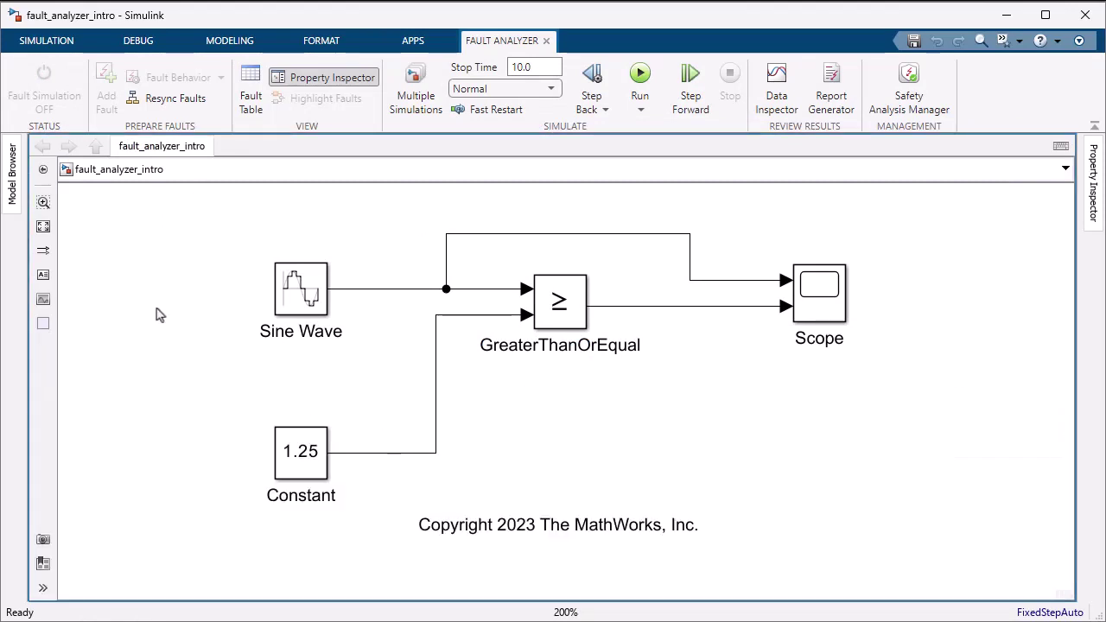
Select the Sine Wave output line and begin adding a fault to it
left_click(400, 292)
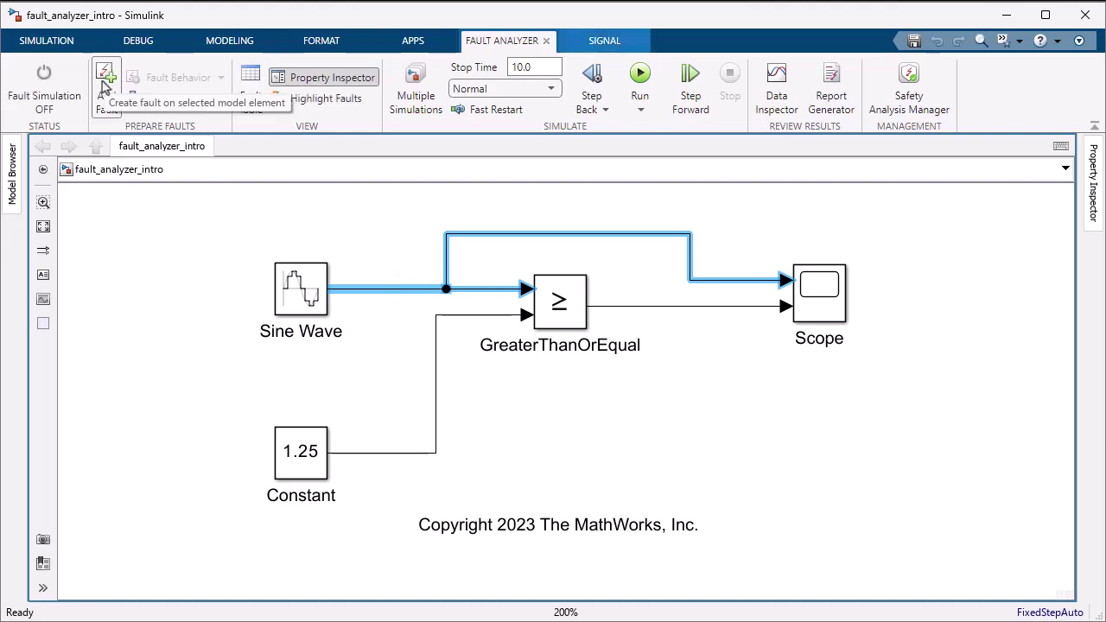
left_click(104, 83)
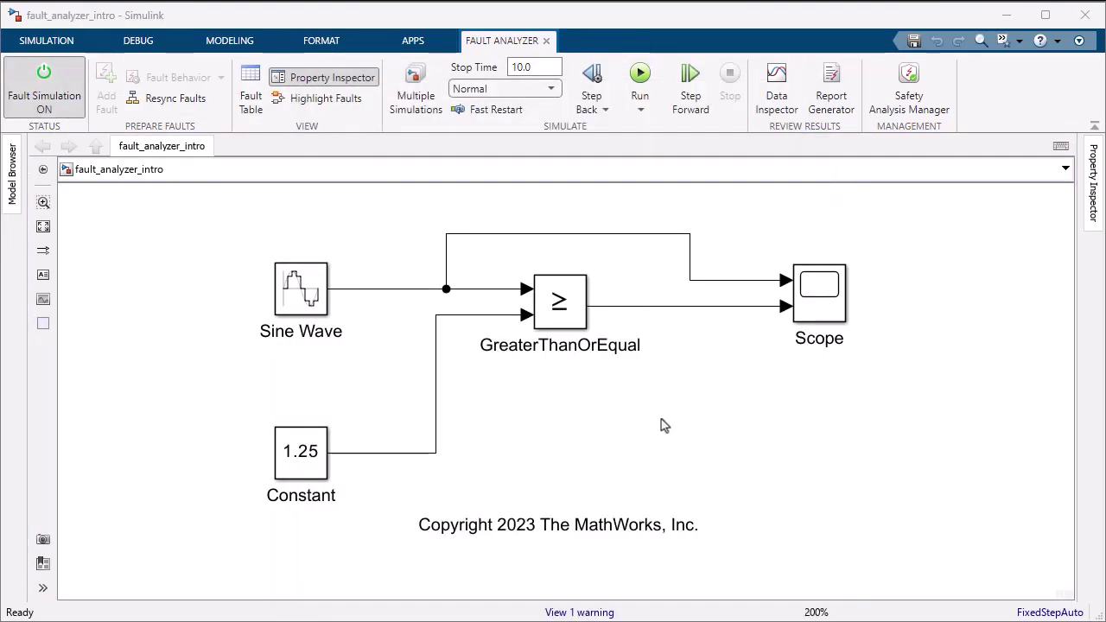
left_click(384, 291)
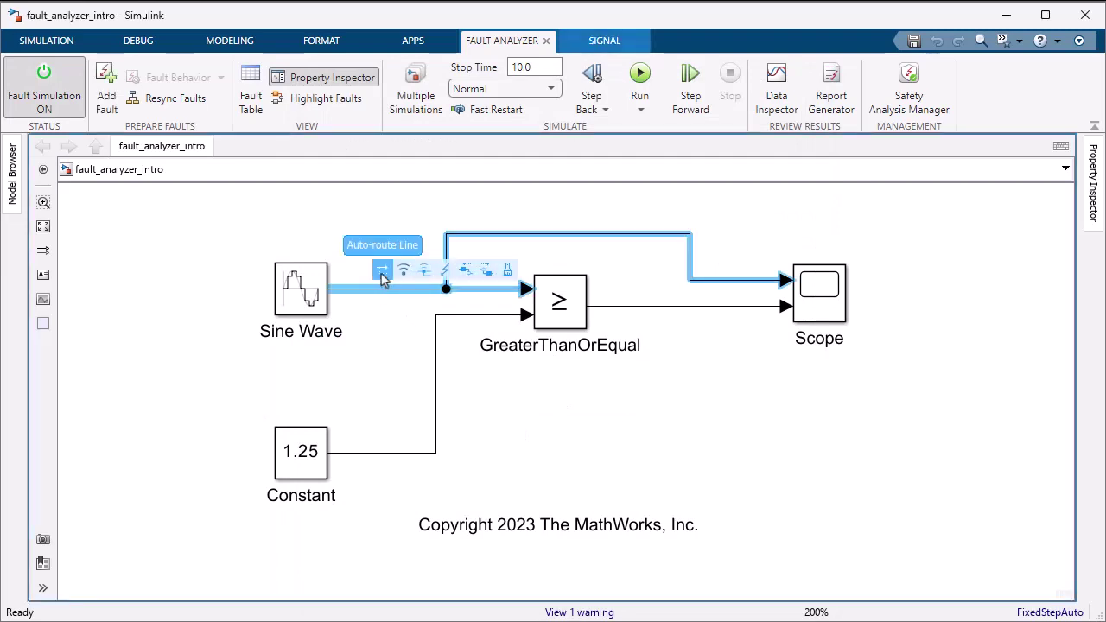
Review the Add Fault model-element list for the Sine Wave signal
left_click(442, 273)
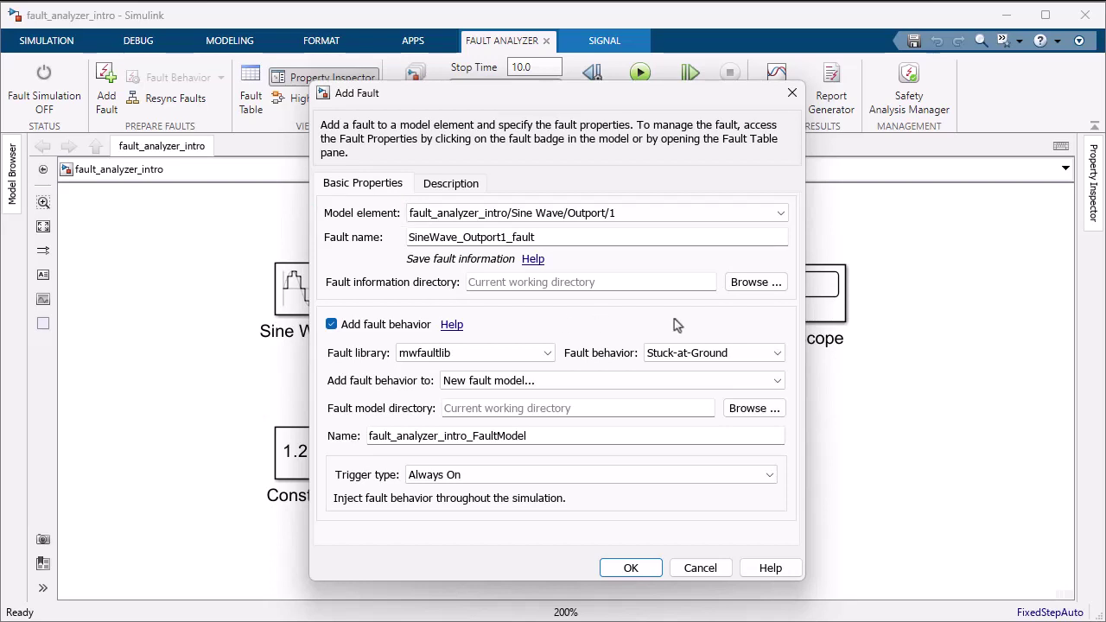
left_click(782, 213)
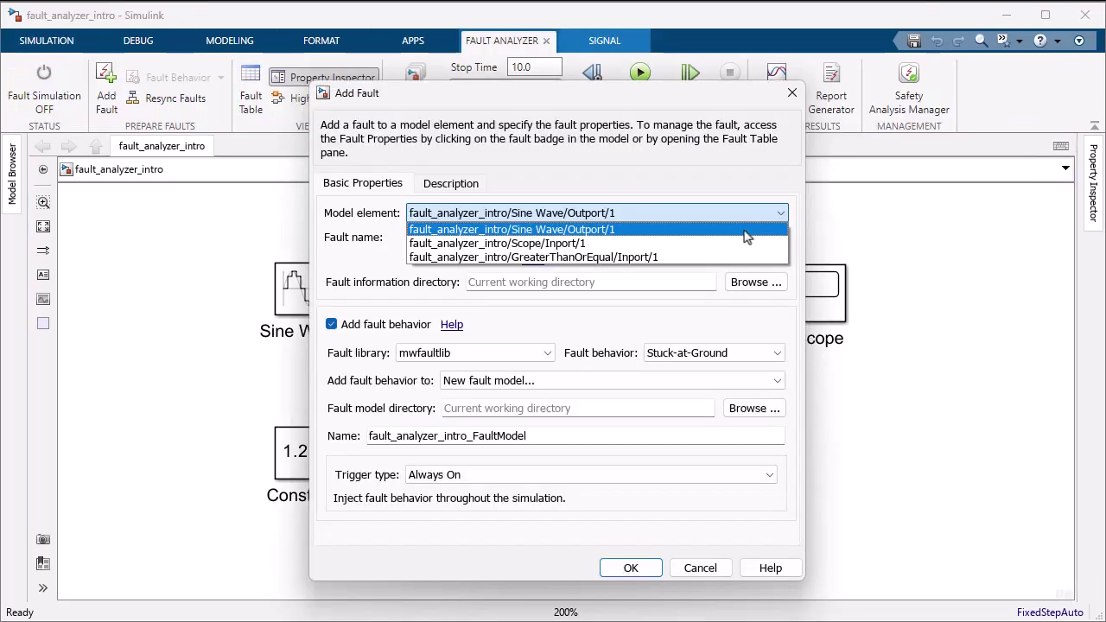
Create an Add Noise fault on Sine Wave/Outport/1
left_click(518, 227)
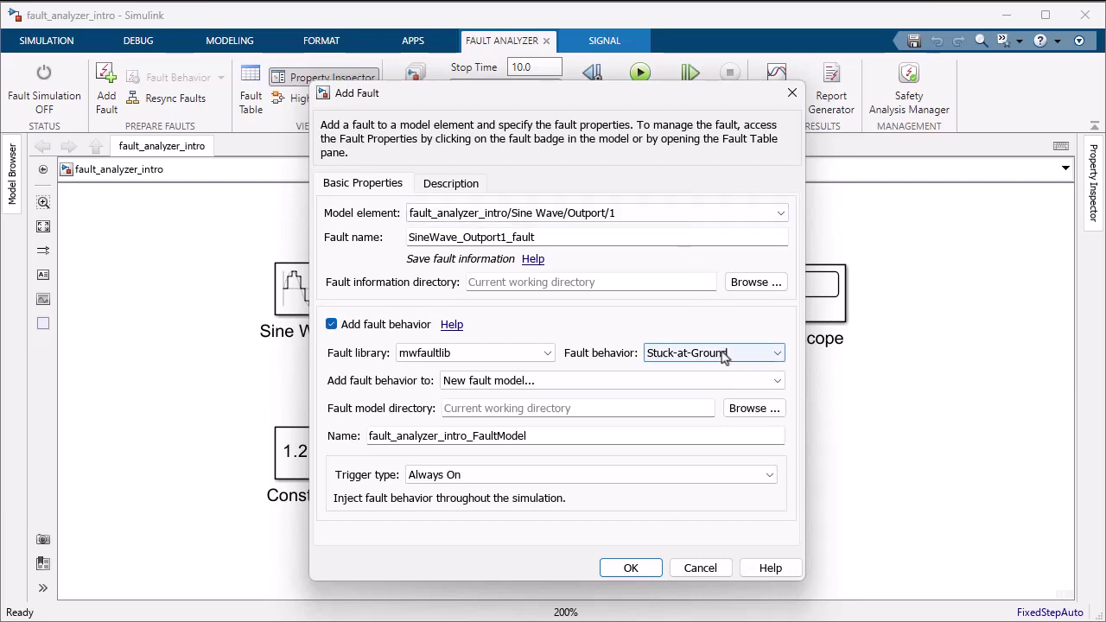
left_click(754, 361)
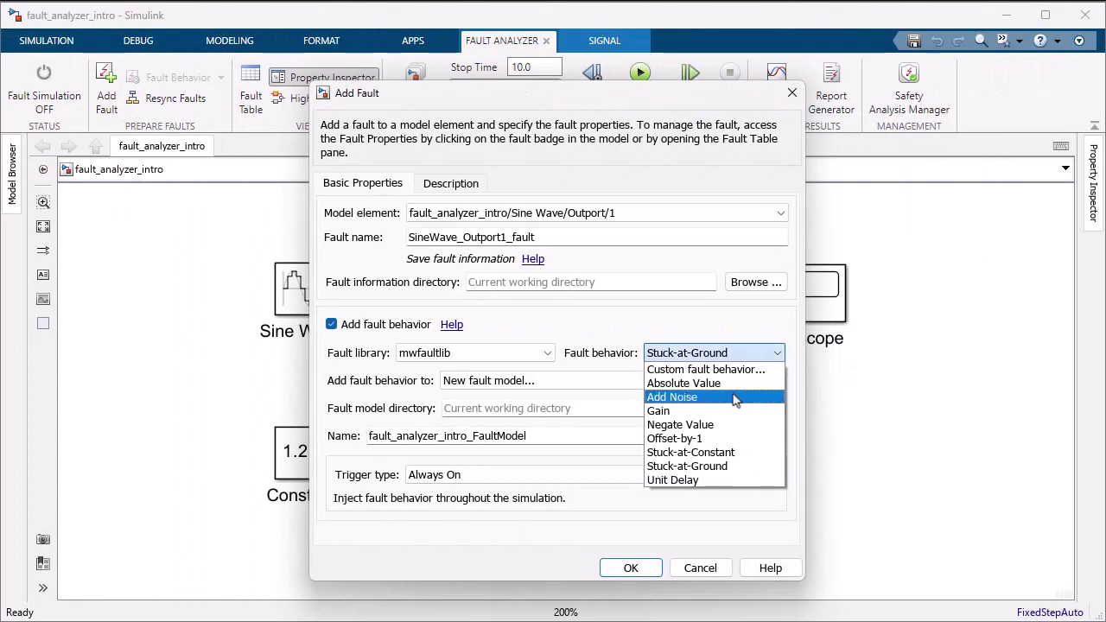
left_click(736, 400)
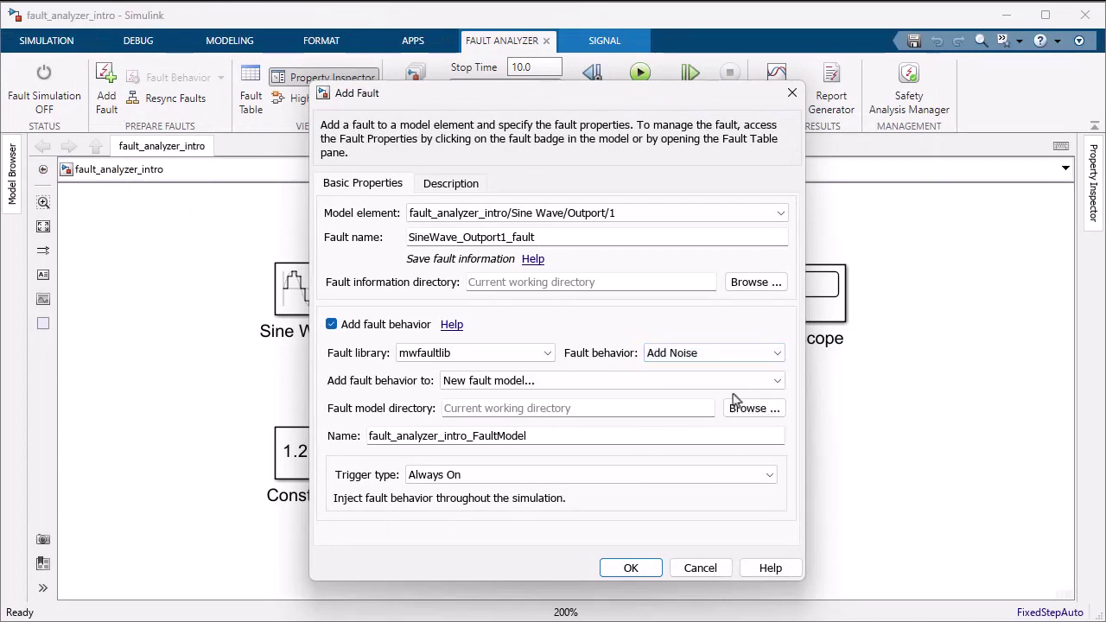
left_click(631, 569)
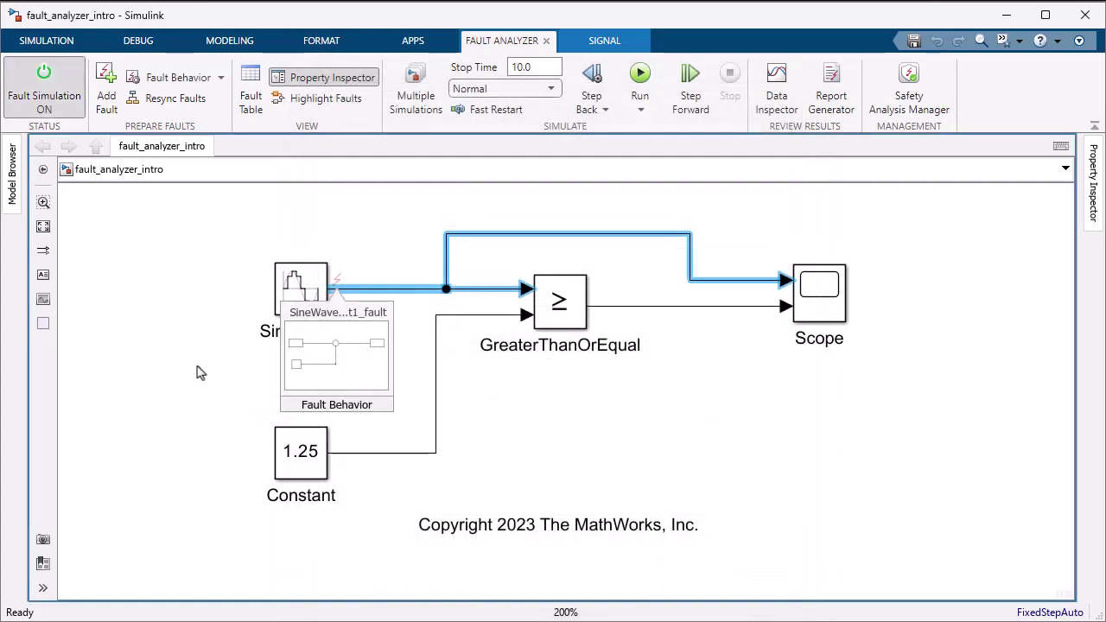
Deselect the Sine Wave signal by clicking the empty canvas
left_click(192, 349)
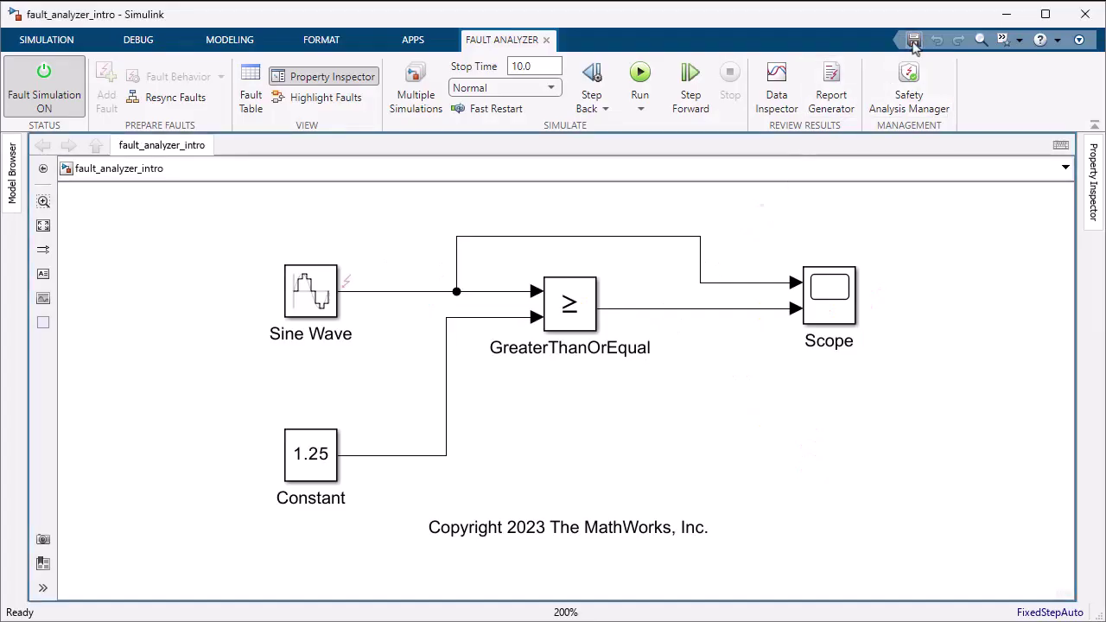
left_click(913, 40)
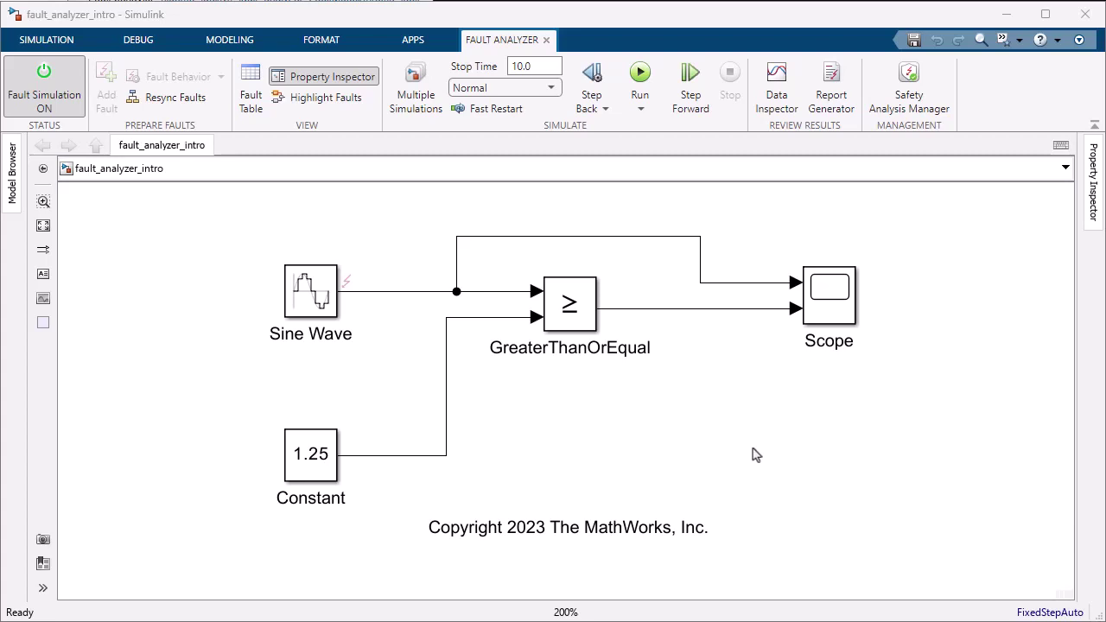
left_click(352, 100)
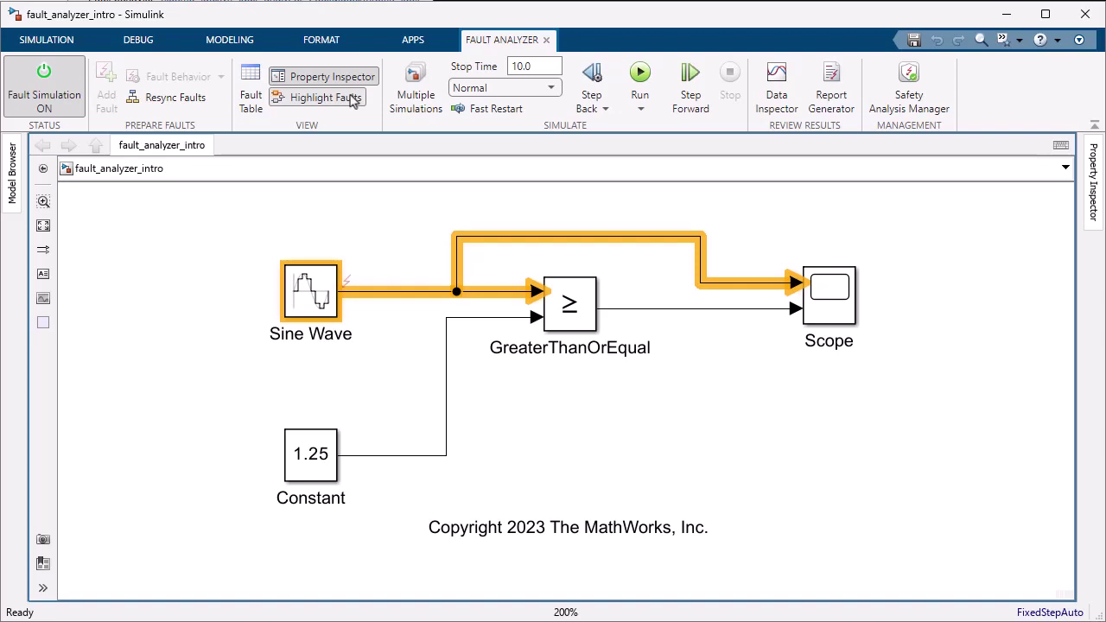
left_click(587, 453)
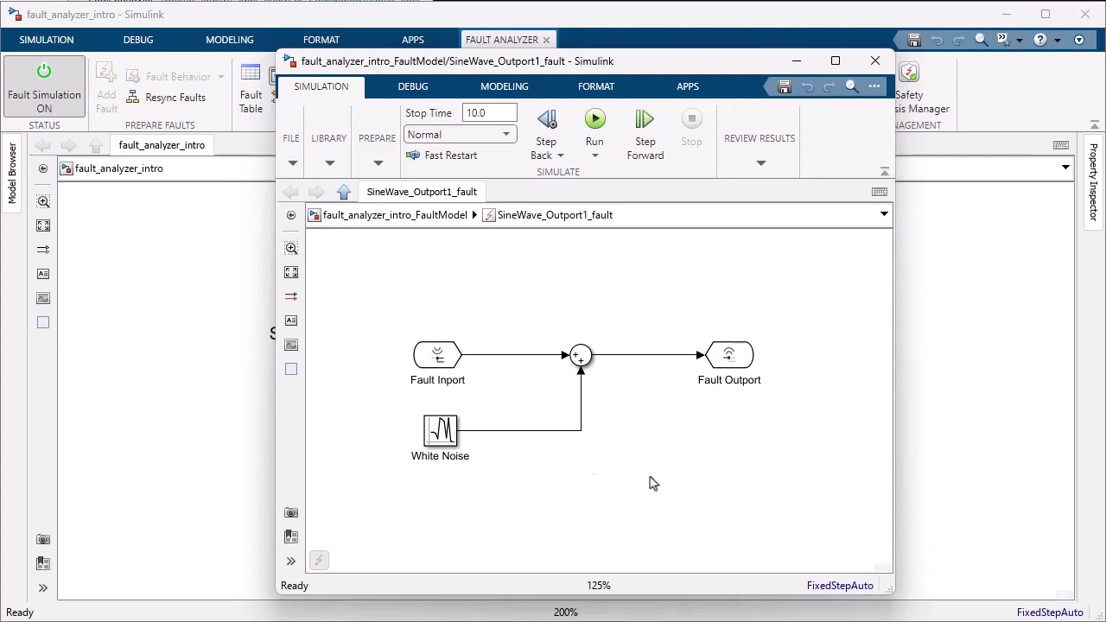
left_click(346, 197)
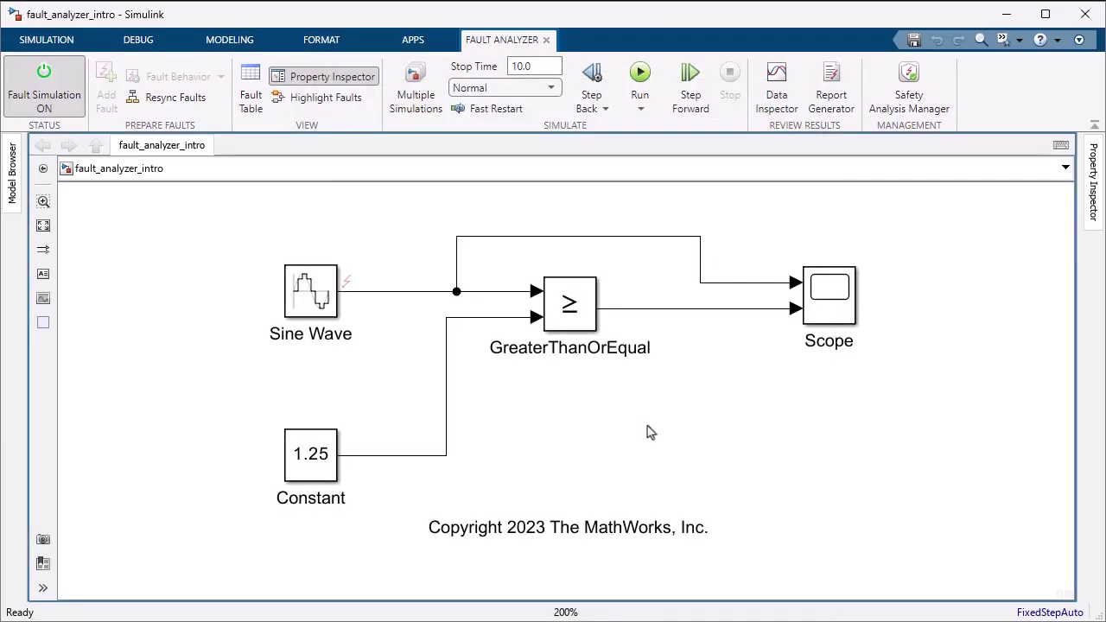
Add a Gain fault, SineWave_Outport1_fault_1, to the Sine Wave output
left_click(421, 292)
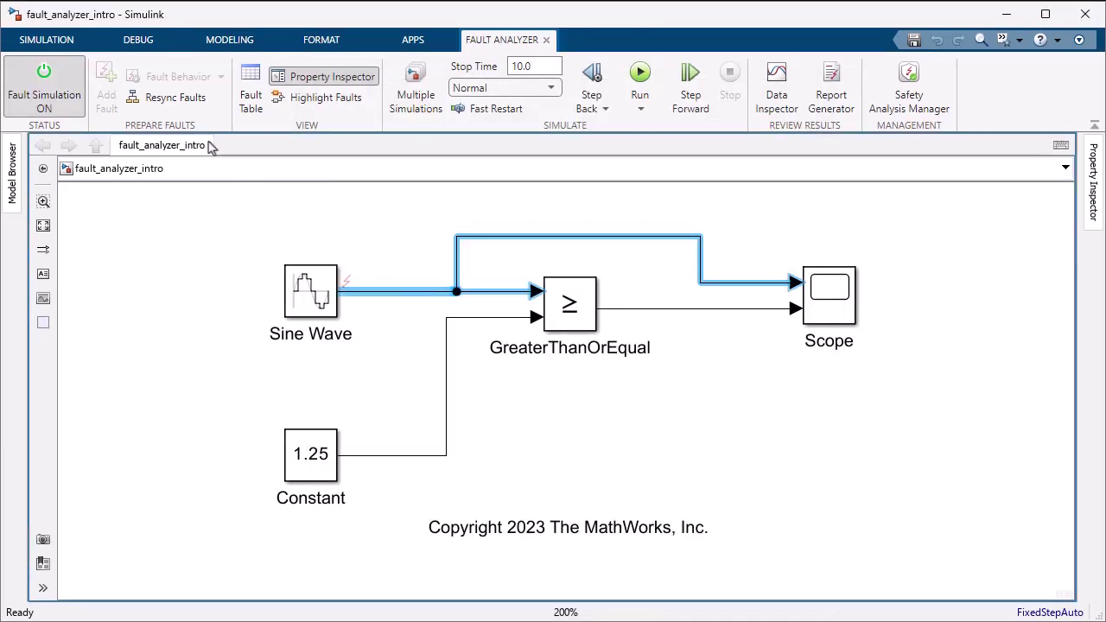
left_click(106, 87)
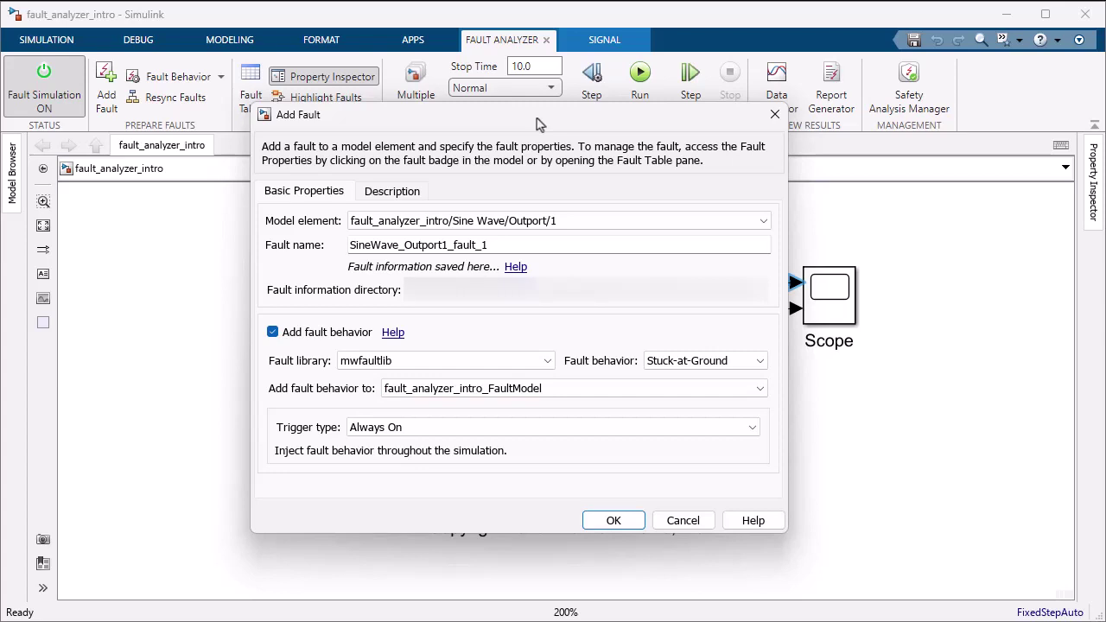
left_click(678, 365)
left_click(663, 421)
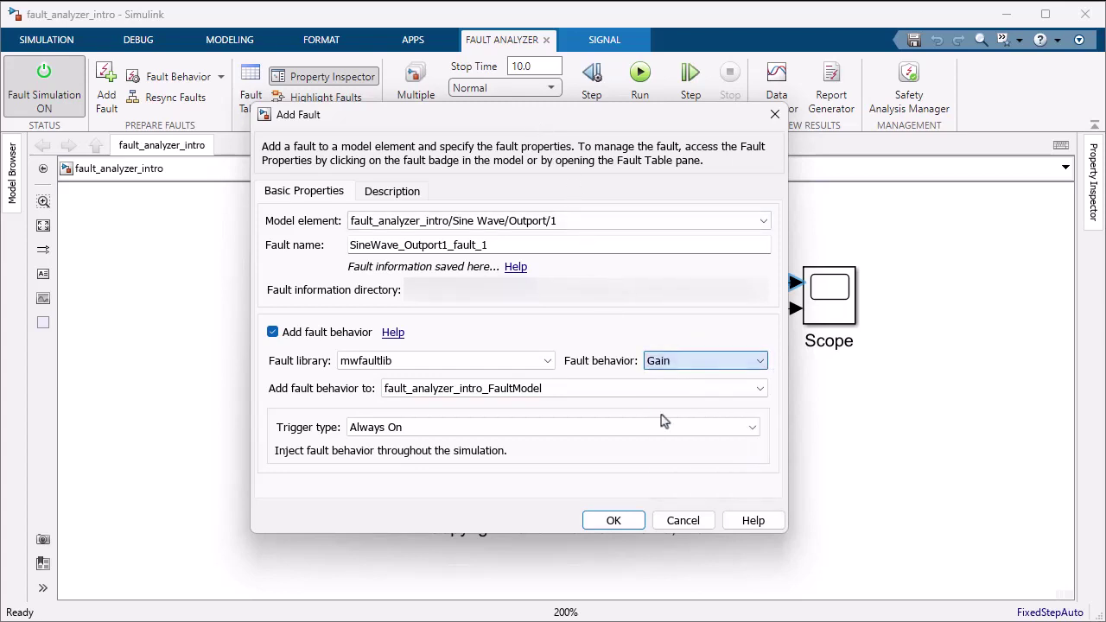
left_click(619, 524)
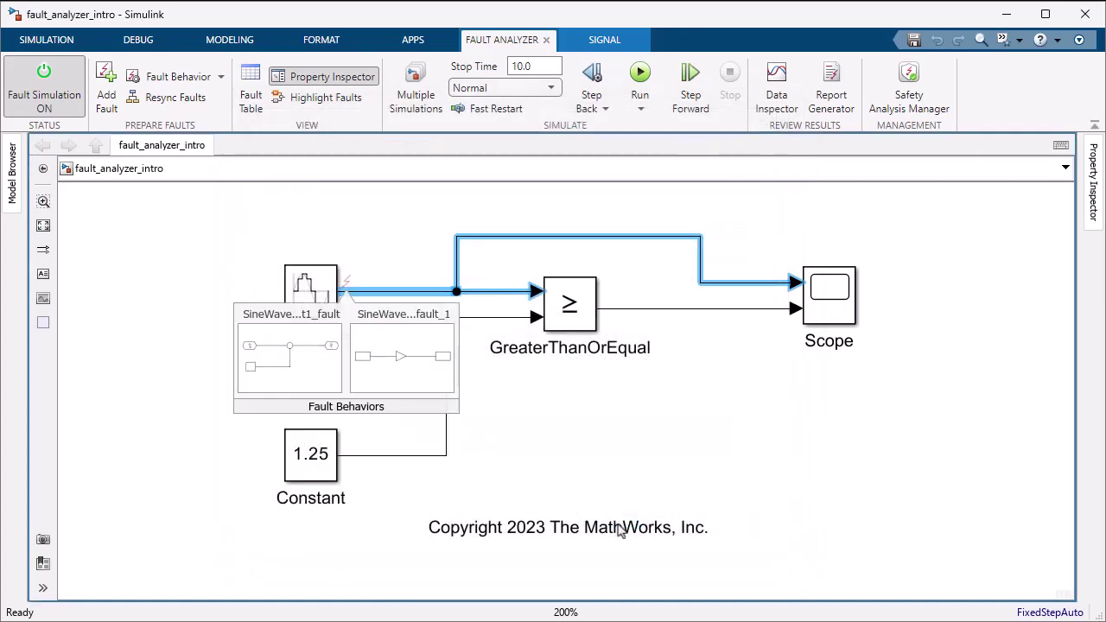
left_click(621, 515)
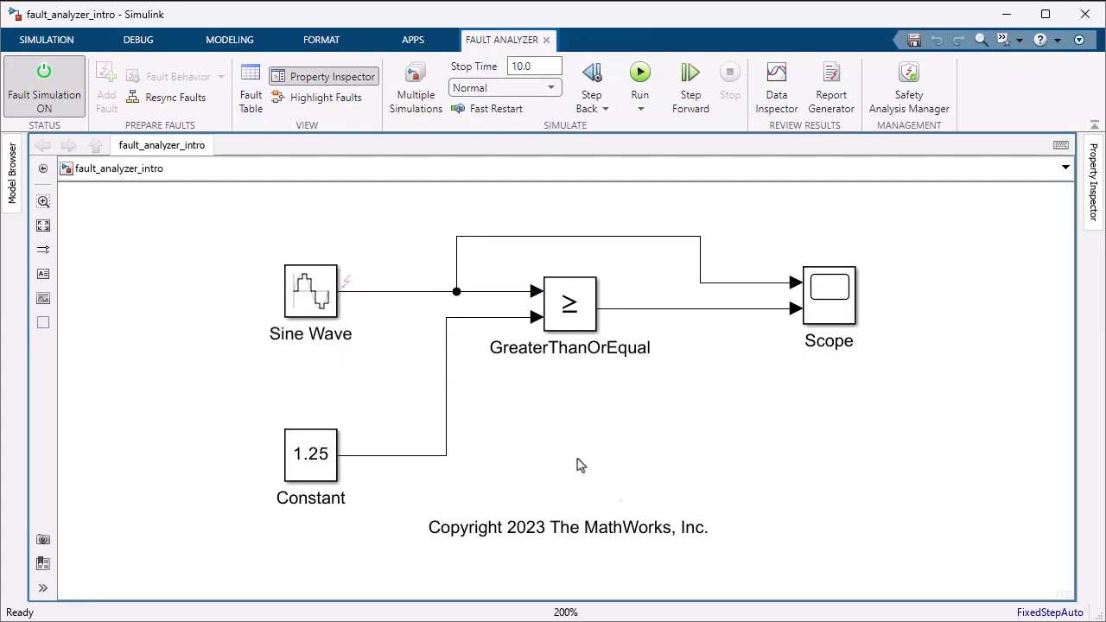
left_click(400, 292)
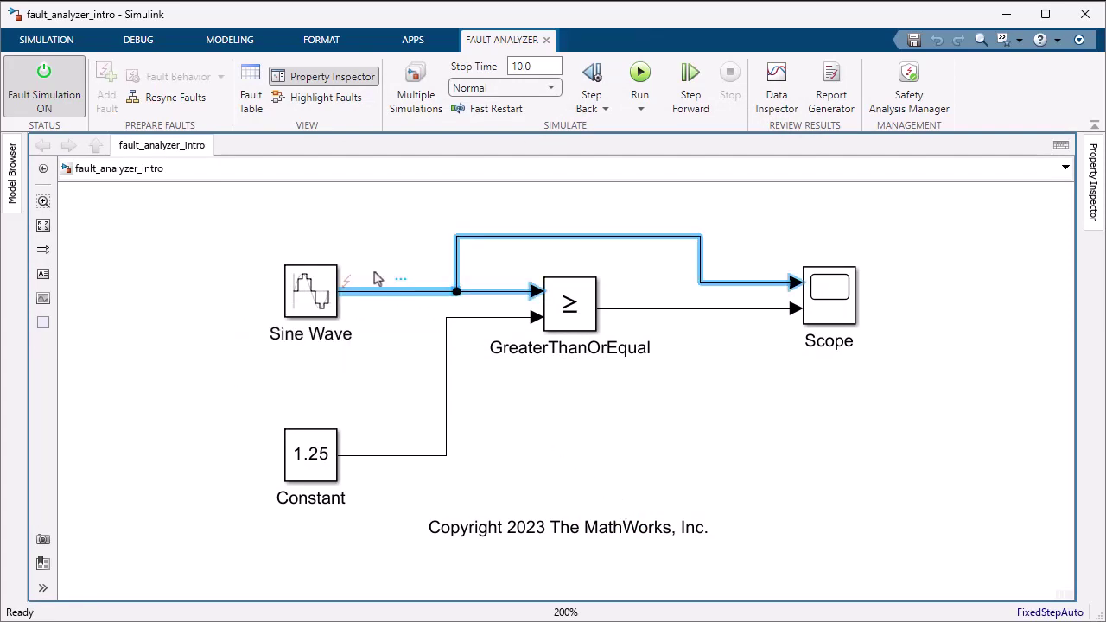
left_click(107, 80)
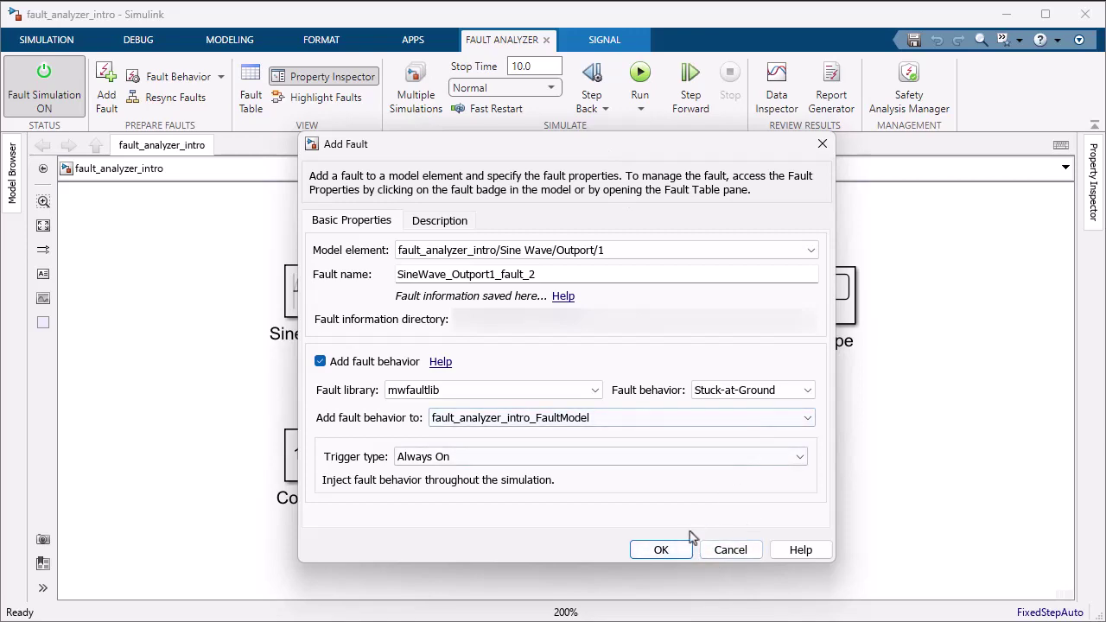
left_click(666, 553)
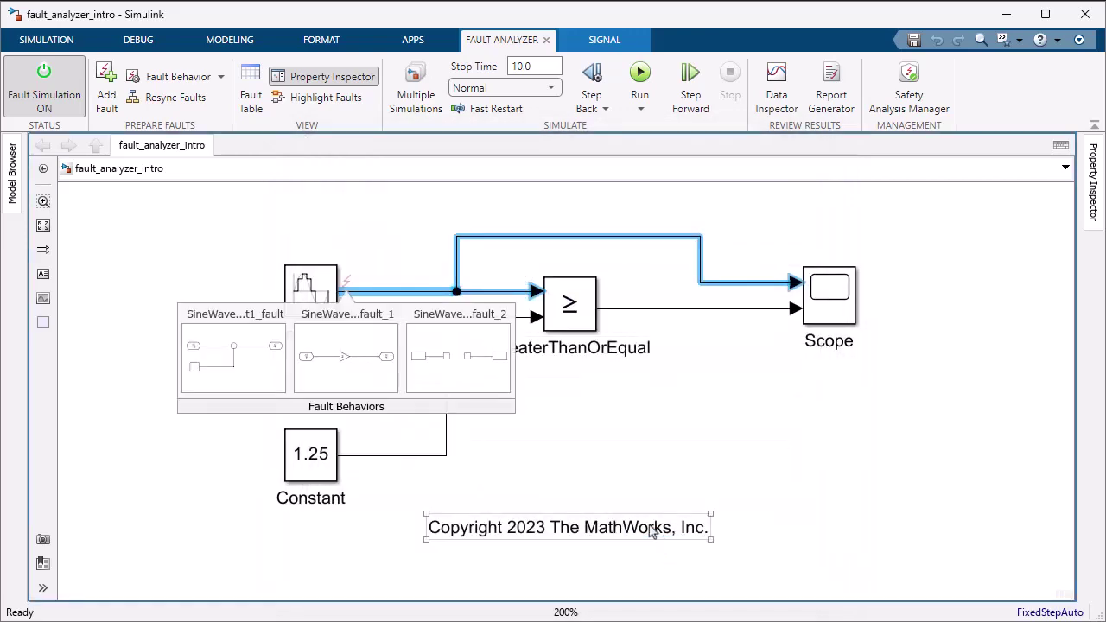
left_click(347, 282)
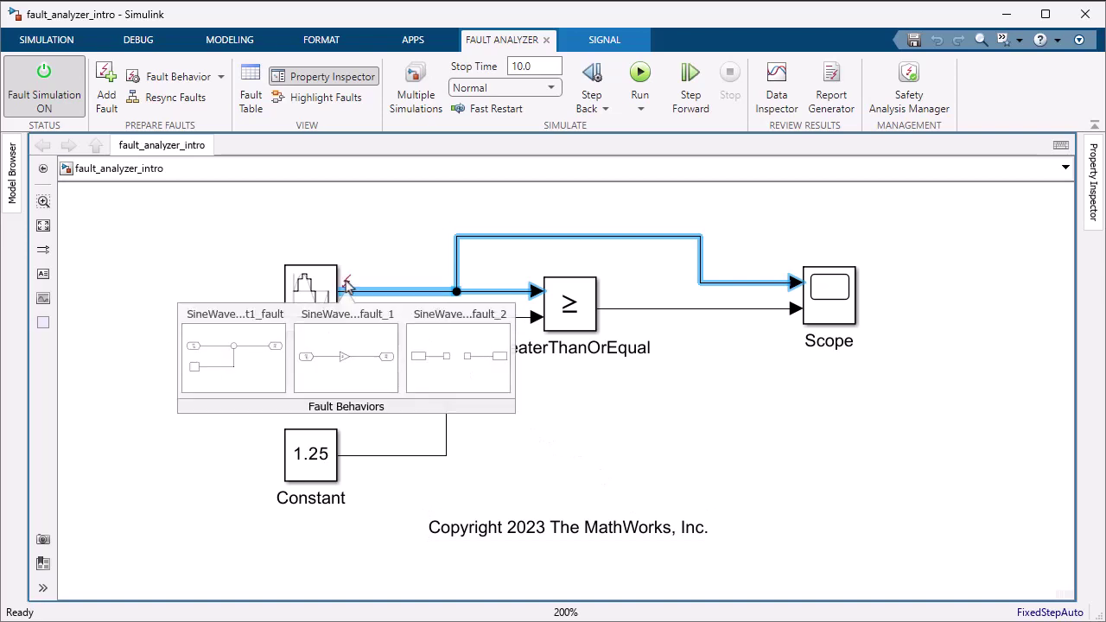
right_click(413, 331)
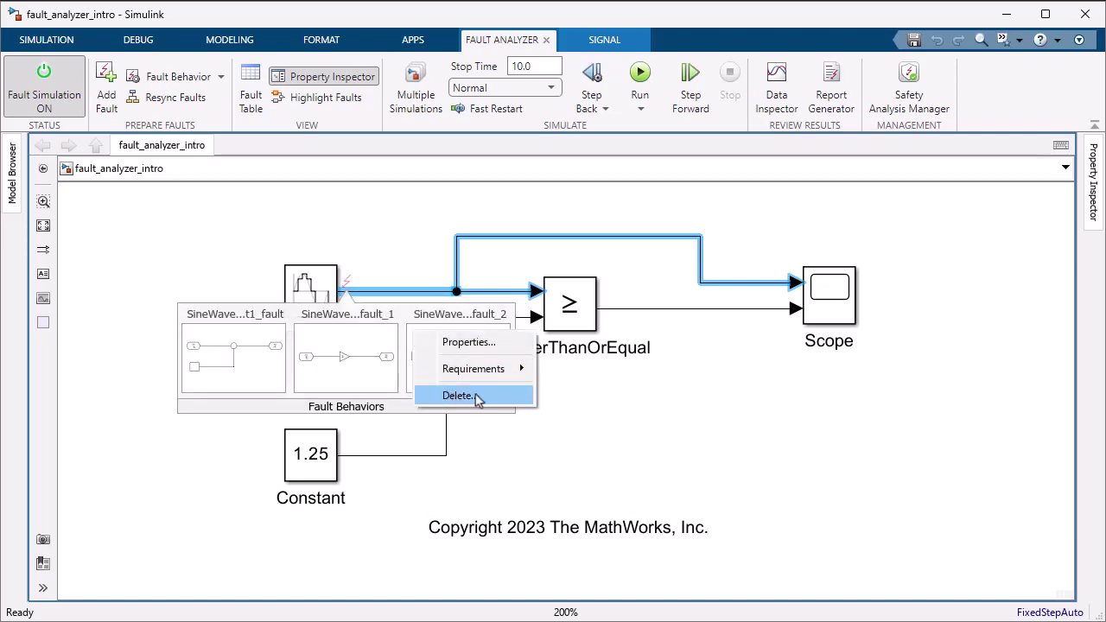
left_click(495, 395)
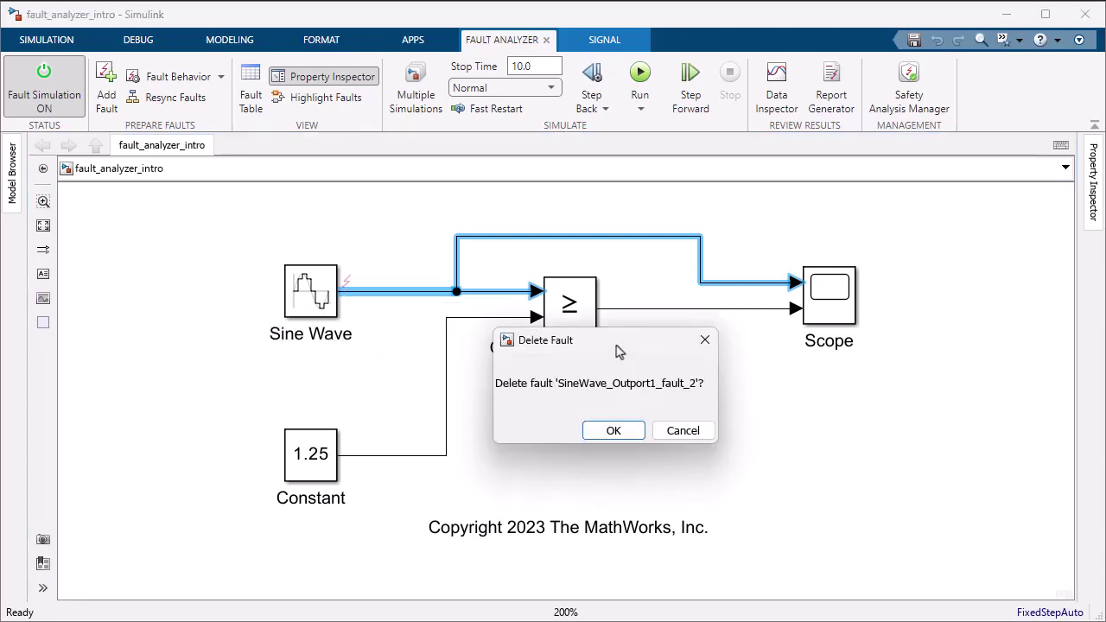
left_click(615, 432)
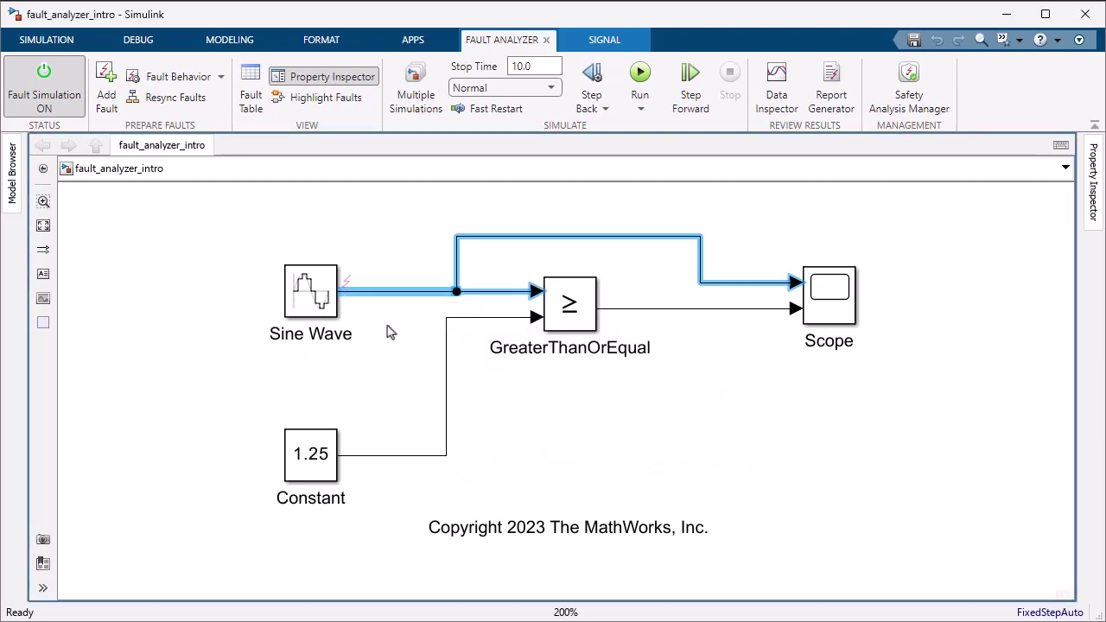
left_click(370, 277)
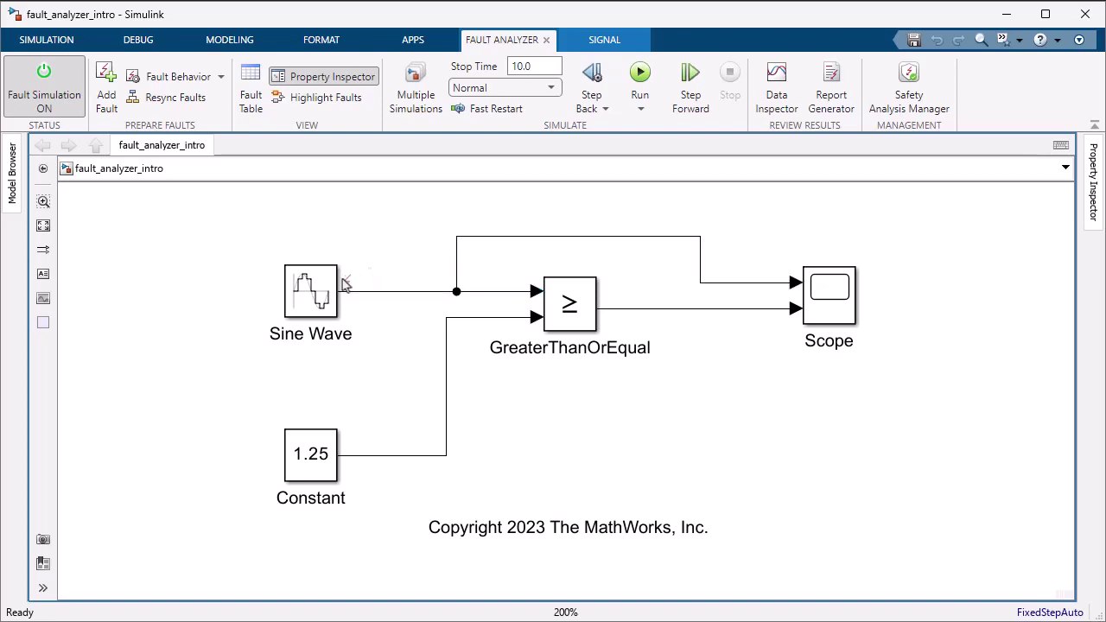
List the Sine Wave faults and open SineWave_Outport1_fault's context menu
left_click(348, 285)
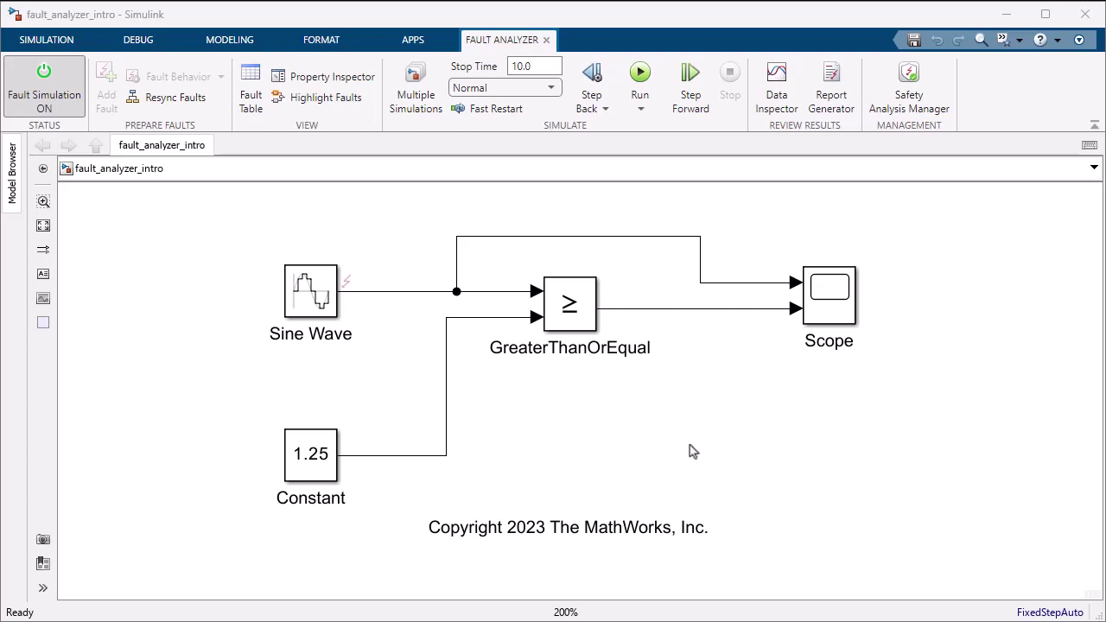
left_click(347, 282)
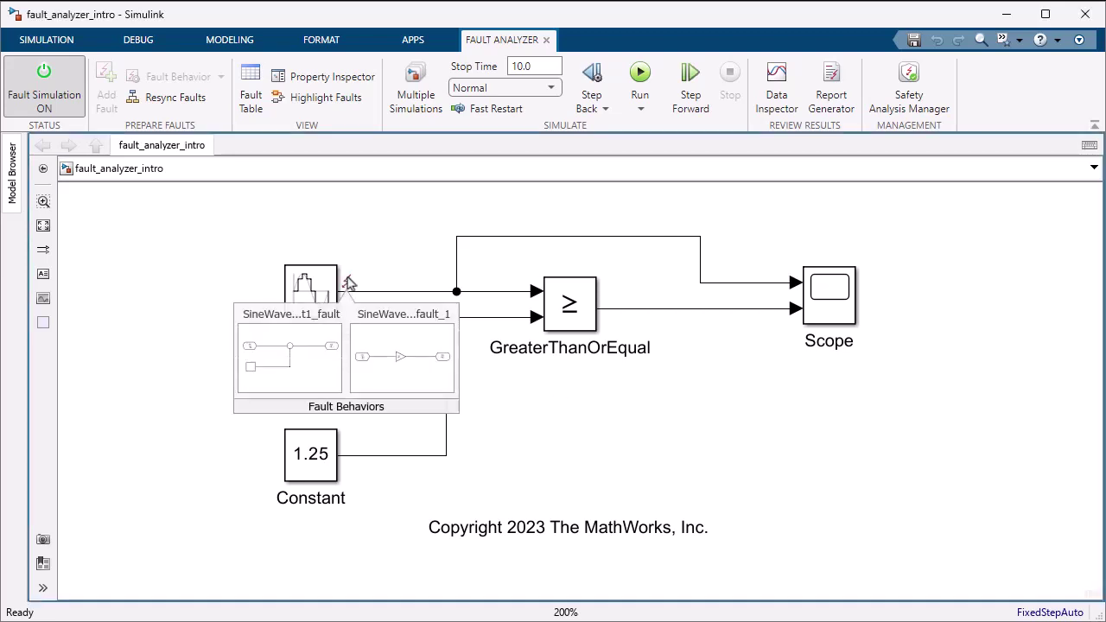
right_click(246, 334)
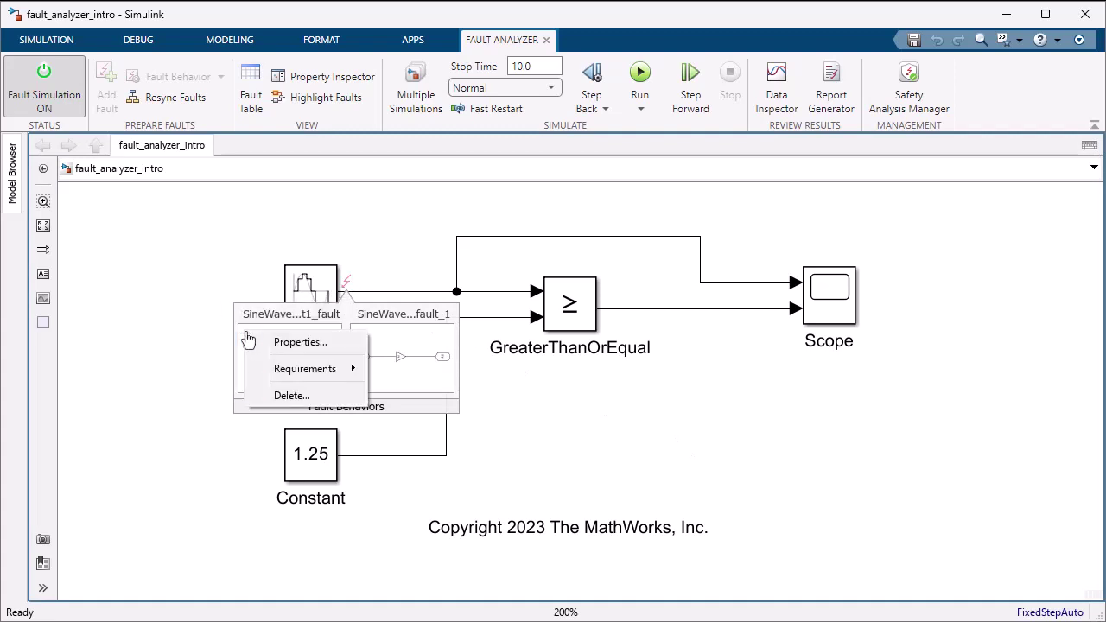
Change SineWave_Outport1_fault's trigger from Always On to Timed at time 5
left_click(289, 346)
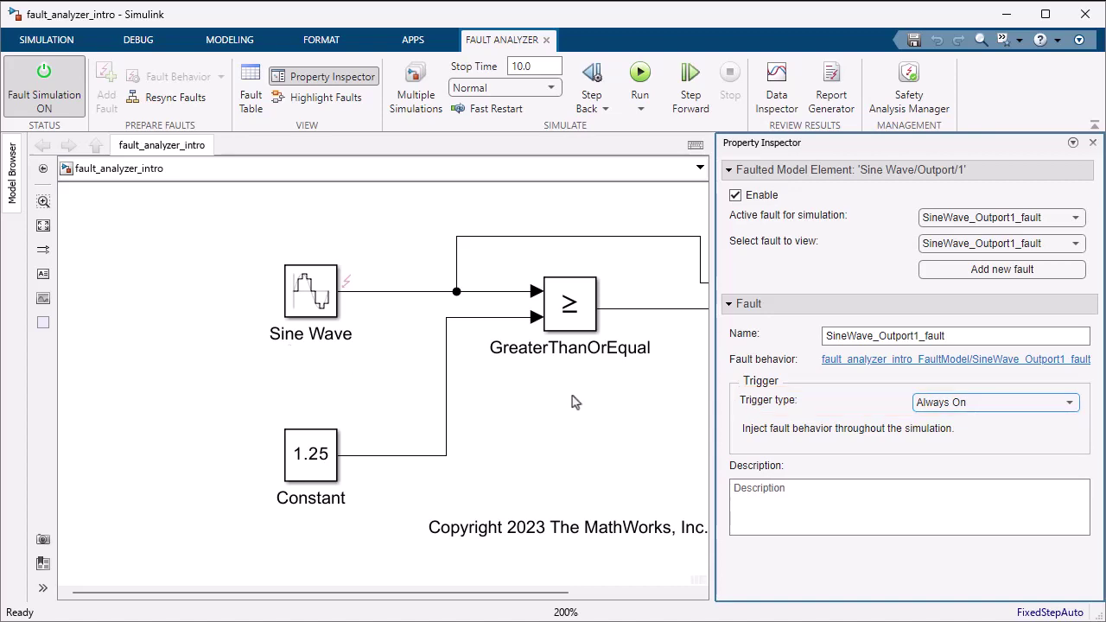
left_click(951, 406)
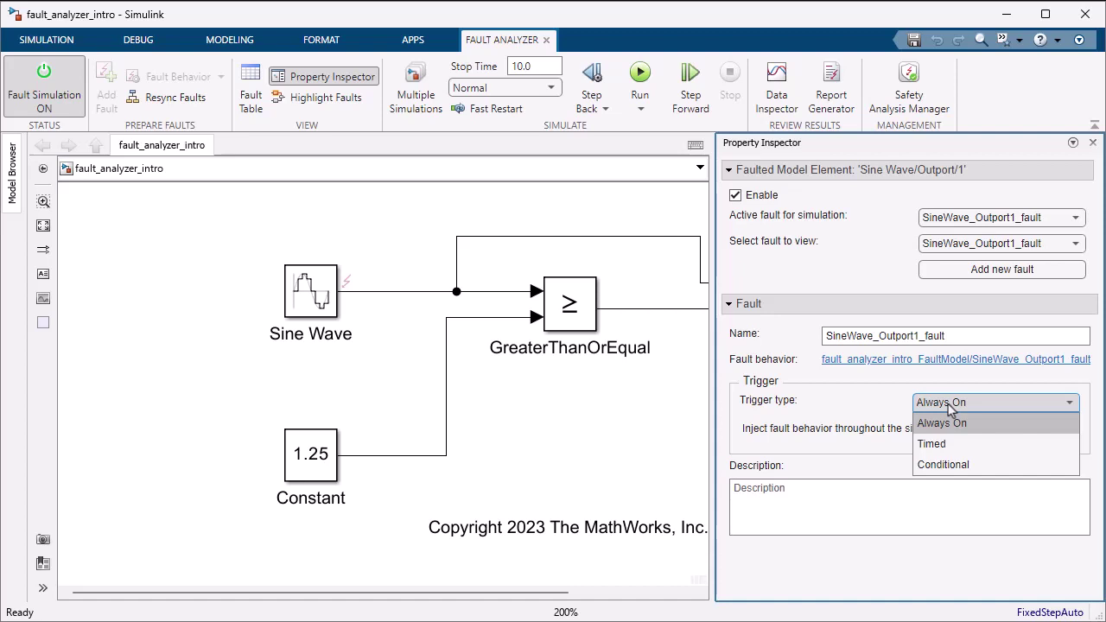
left_click(952, 444)
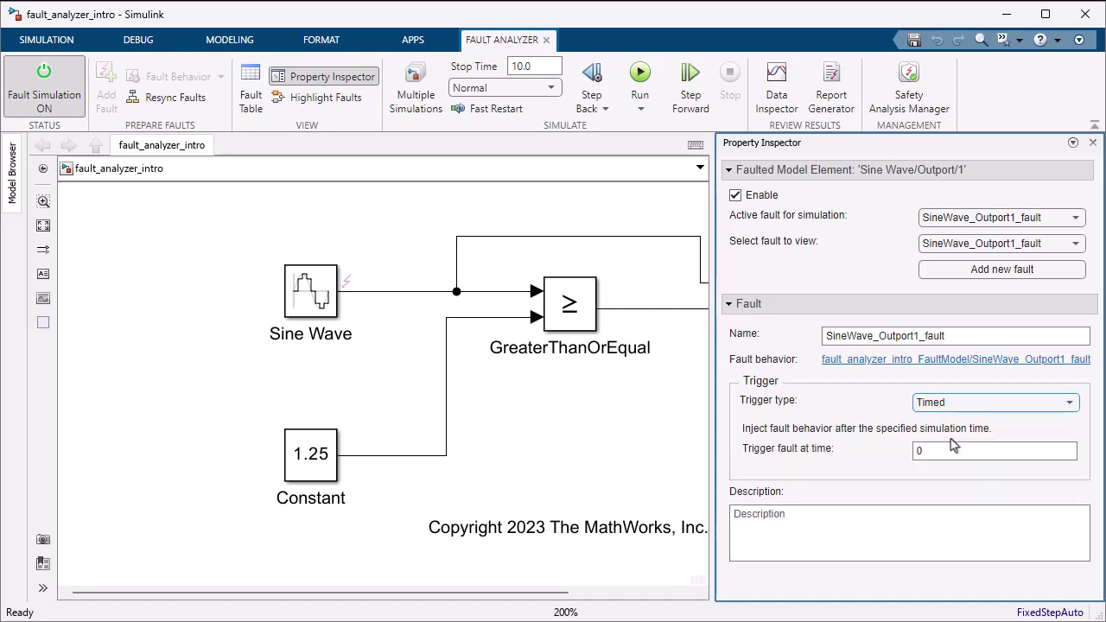
left_click(943, 450)
key("BackSpace")
type("5")
left_click(661, 424)
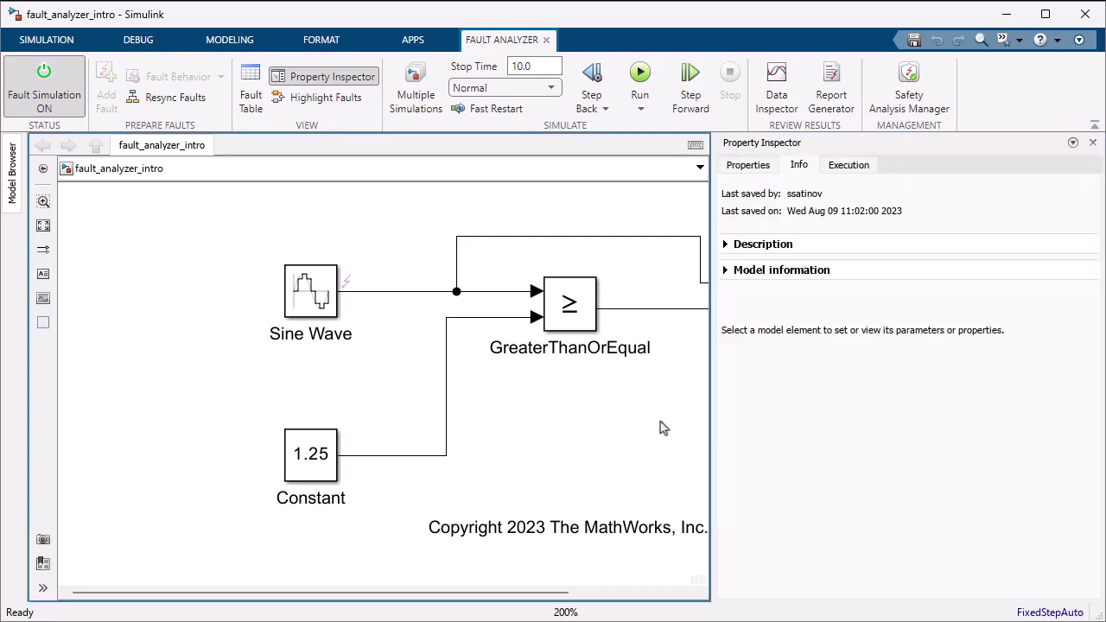
left_click(1092, 143)
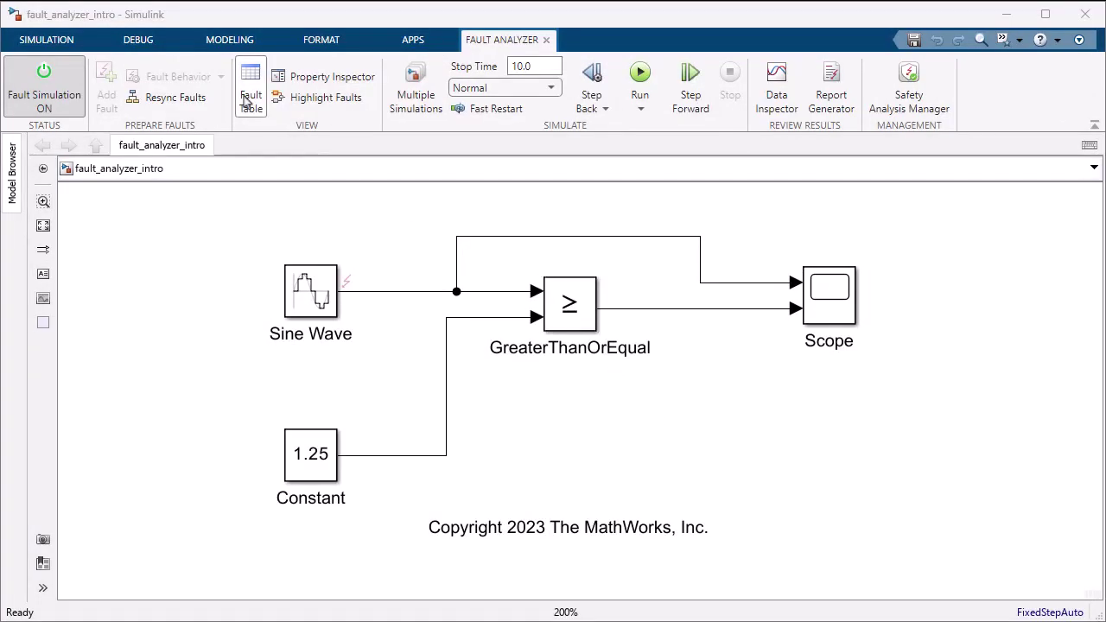
Show the Fault Table and expand Sine Wave/Outport/1 to inspect SineWave_Outport1_fault
left_click(250, 97)
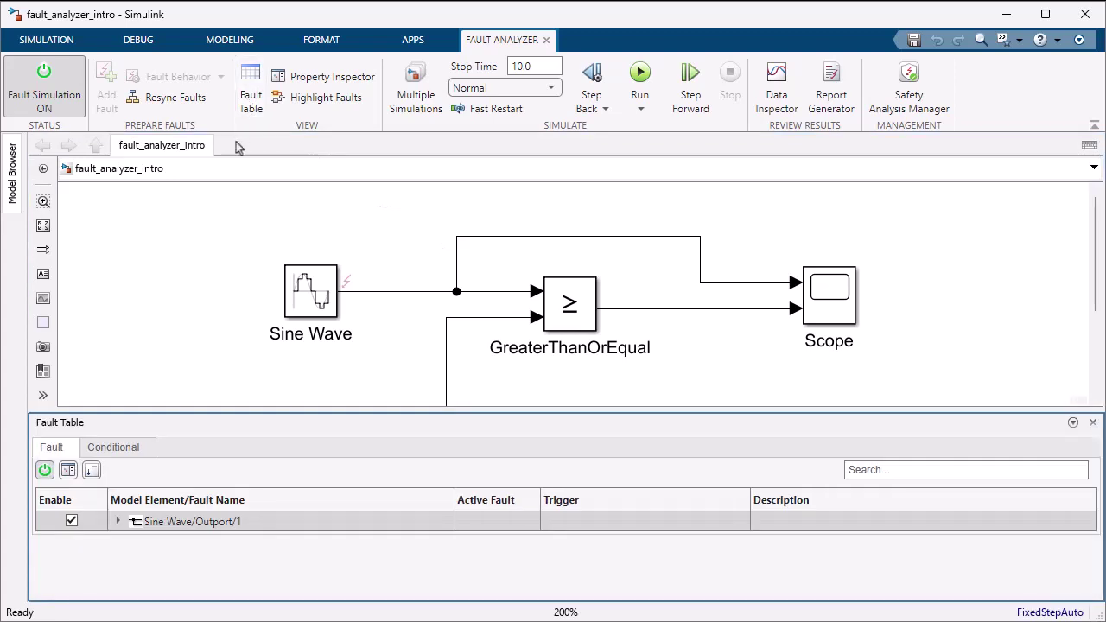
left_click(118, 522)
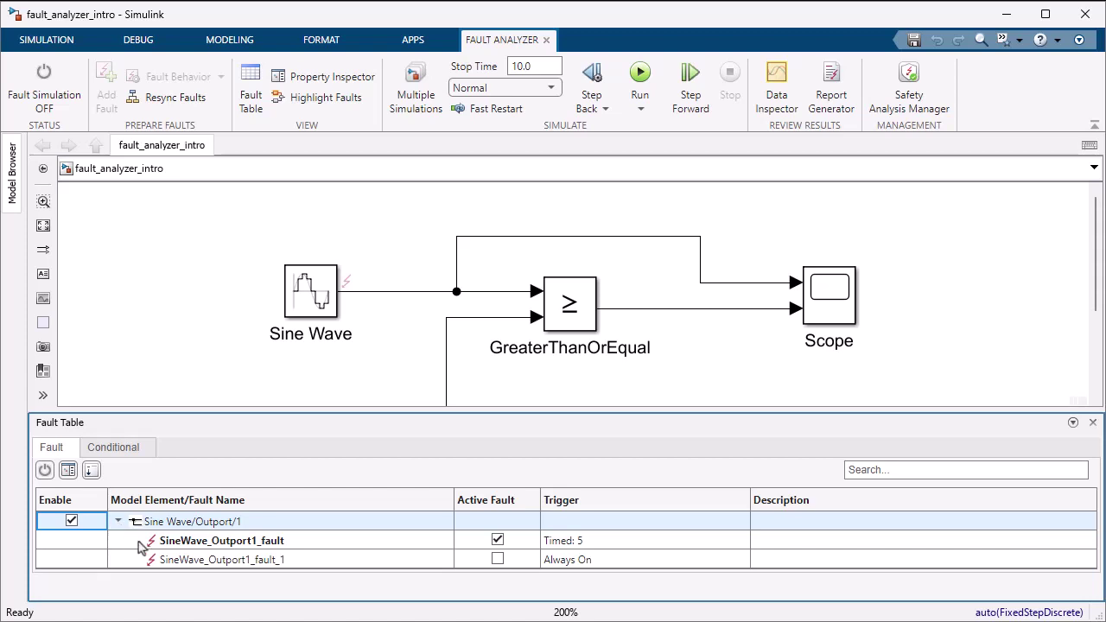
left_click(142, 547)
left_click(122, 528)
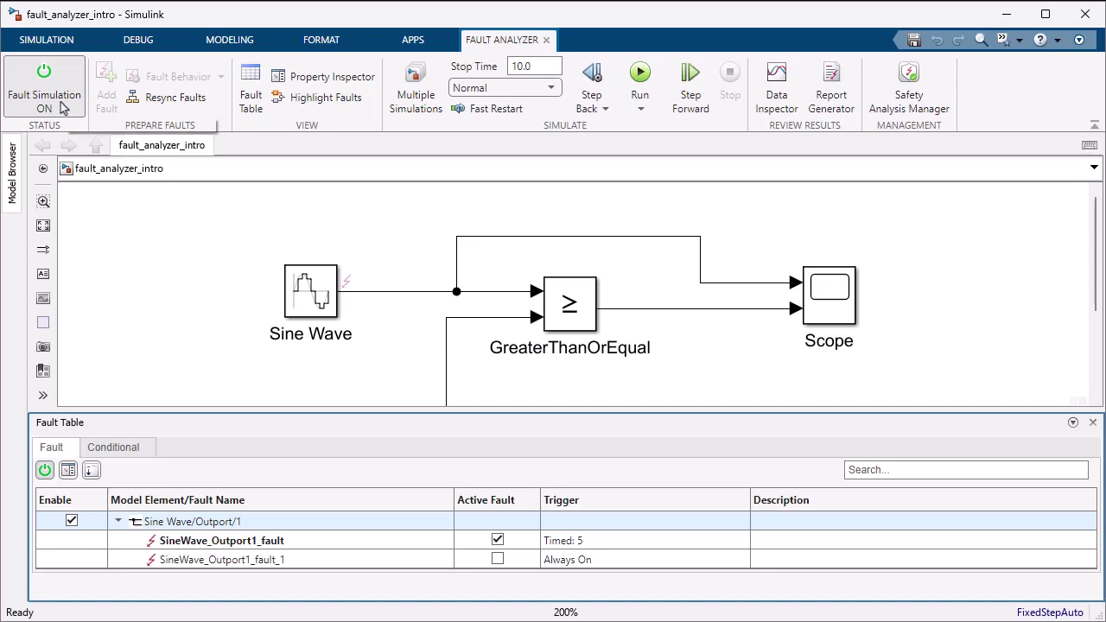
Turn fault simulation on and run the model with the timed fault
left_click(45, 86)
left_click(63, 108)
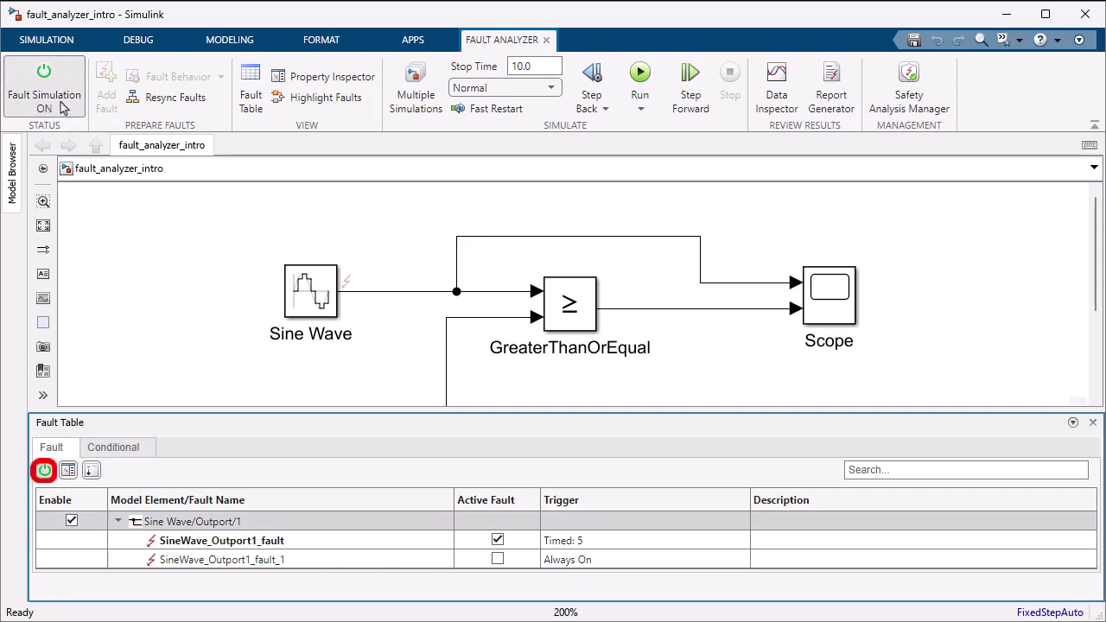
left_click(365, 239)
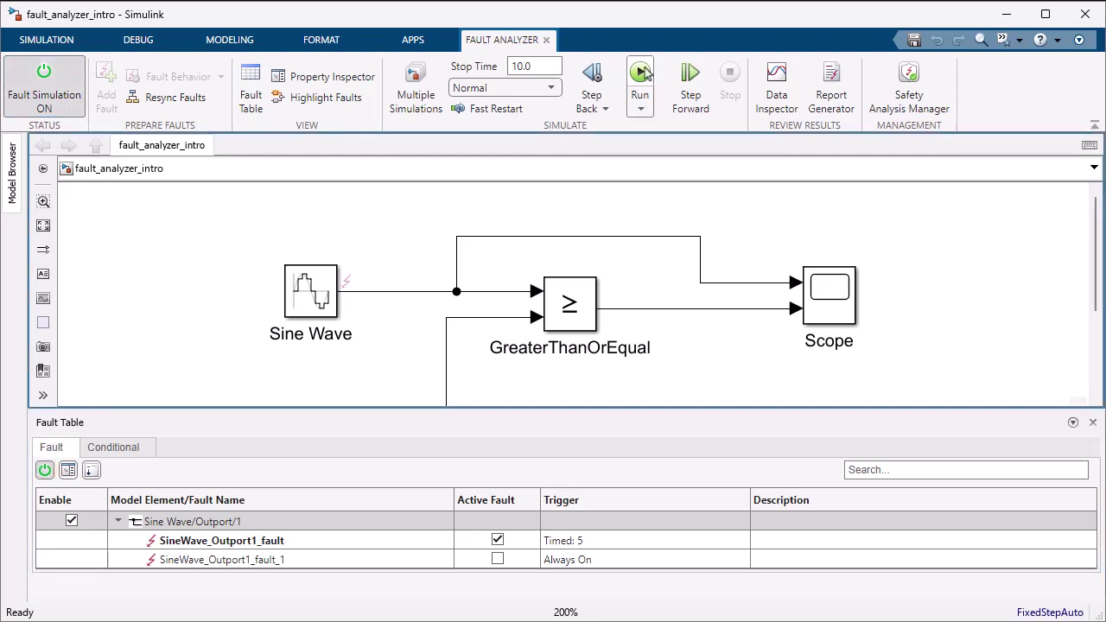
left_click(642, 74)
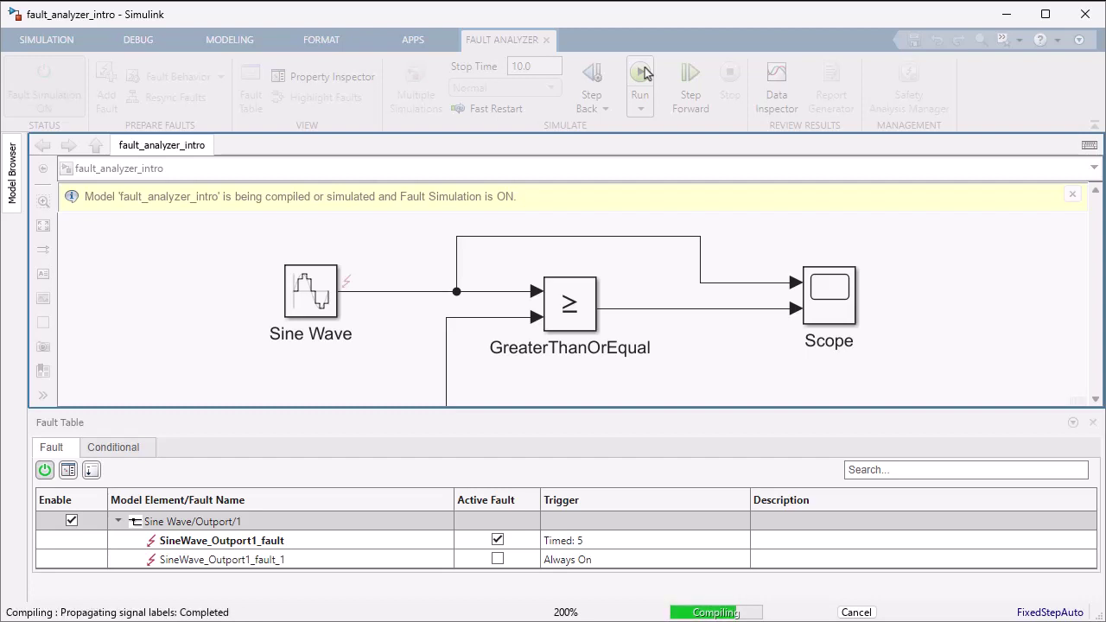
View the noisy Scope plot after 5 s, then switch fault simulation off
left_click(835, 313)
double_click(835, 313)
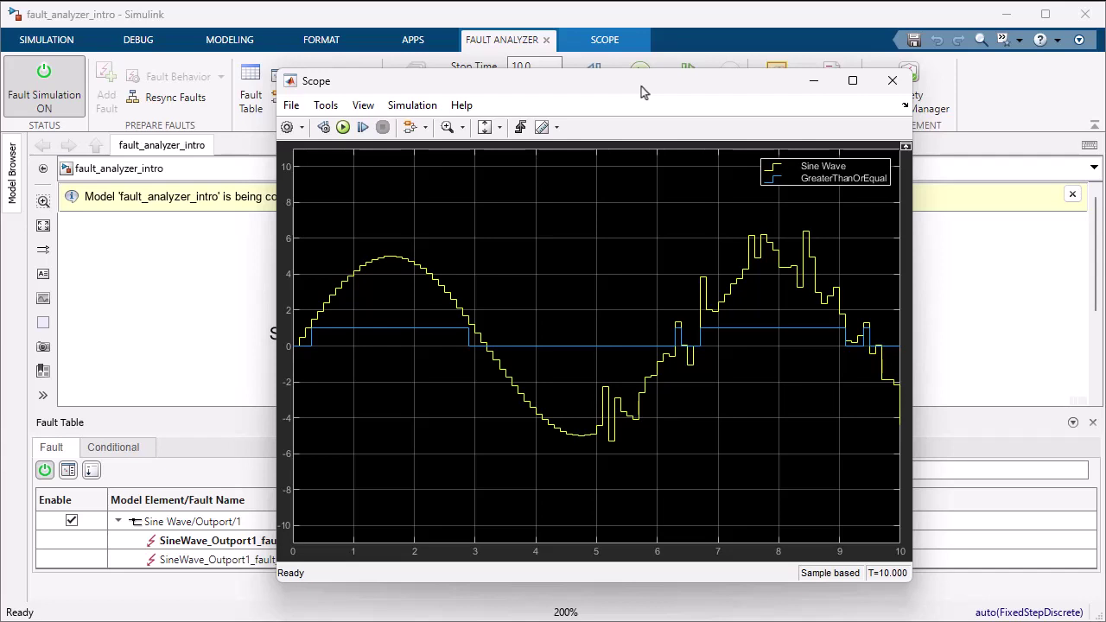
left_click(893, 80)
left_click(47, 95)
left_click(640, 77)
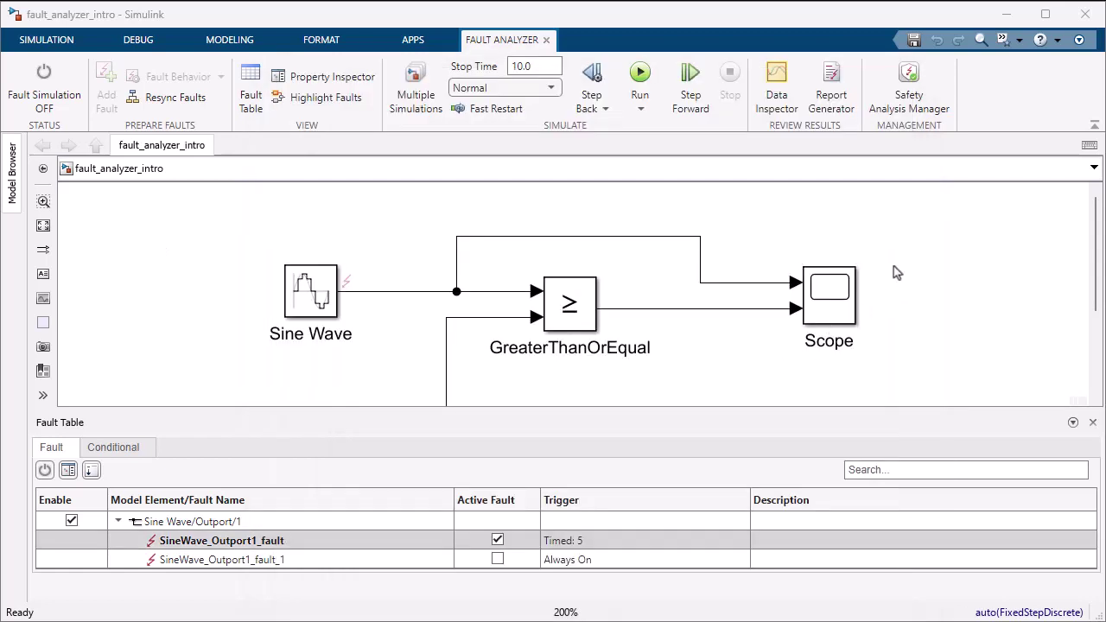
Close fault_analyzer_intro, saving the fault information file and FaultModel
left_click(1086, 14)
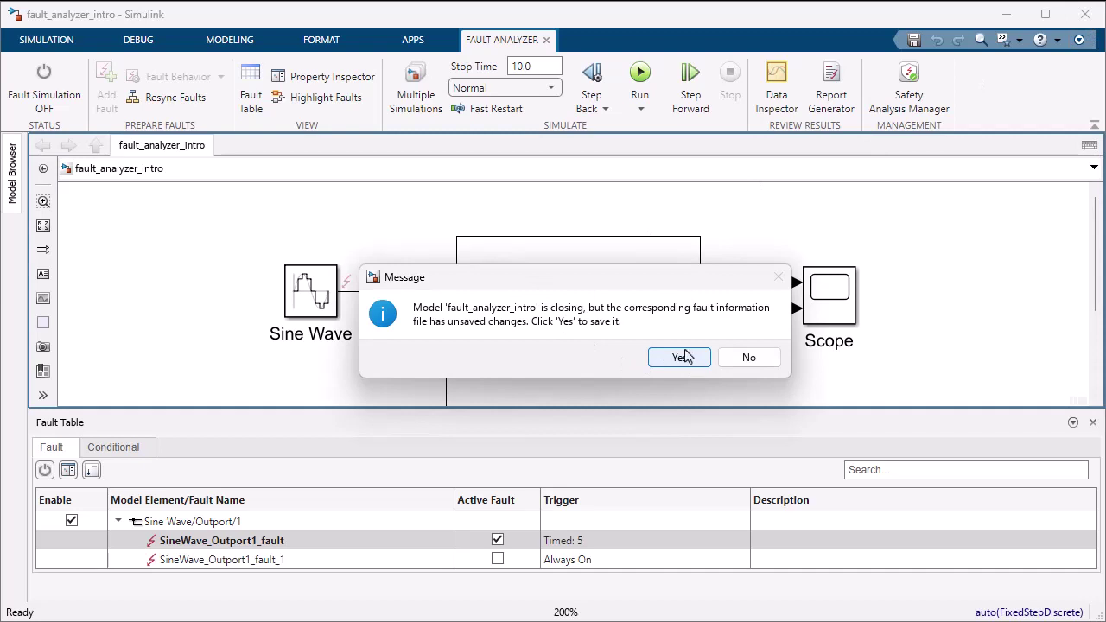
left_click(678, 347)
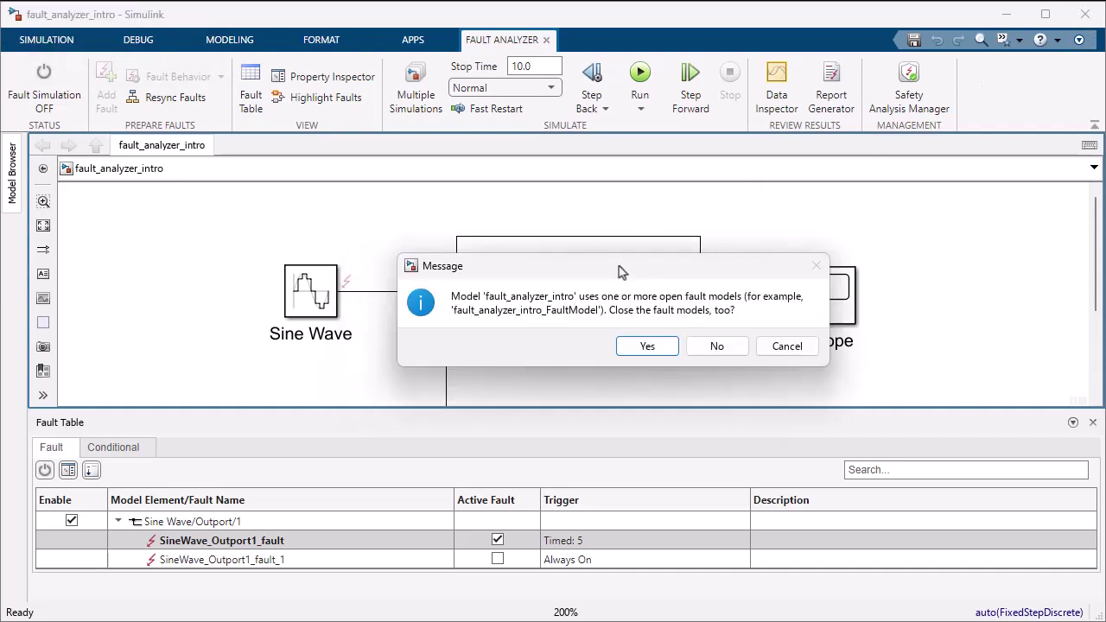
left_click(655, 350)
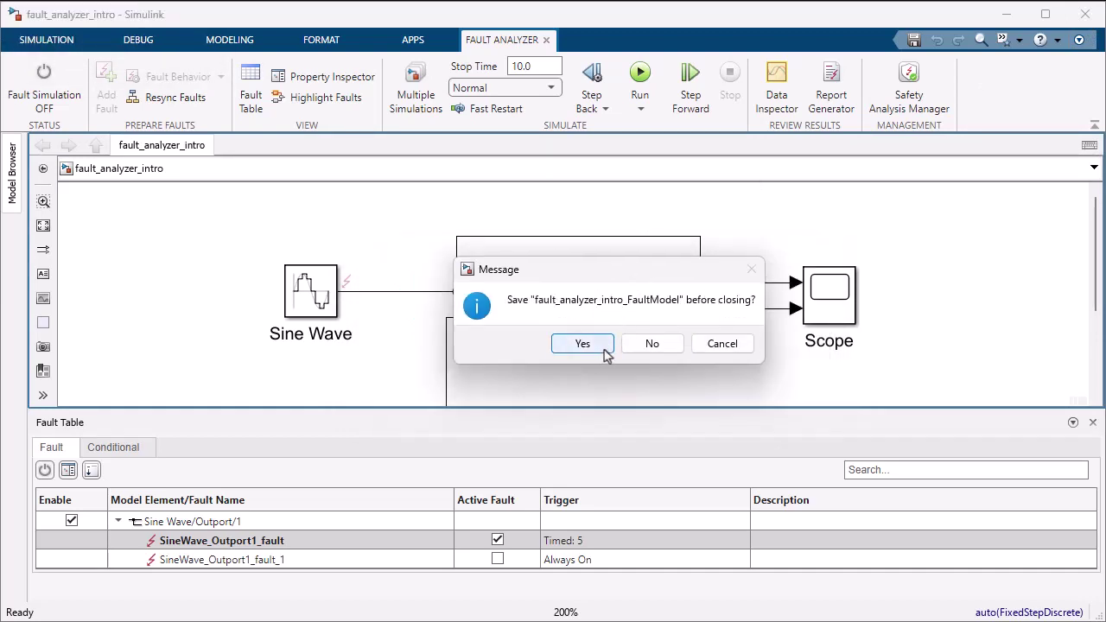
left_click(605, 352)
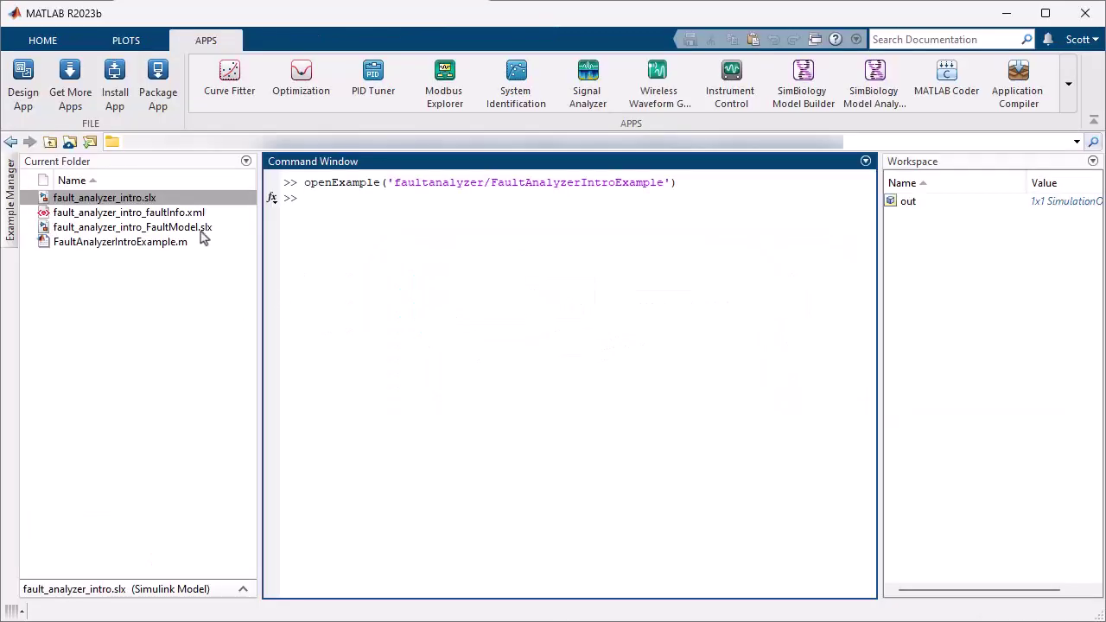
Select faultInfo.xml and FaultModel.slx together and bring up their context menu
left_click(200, 228)
right_click(190, 212)
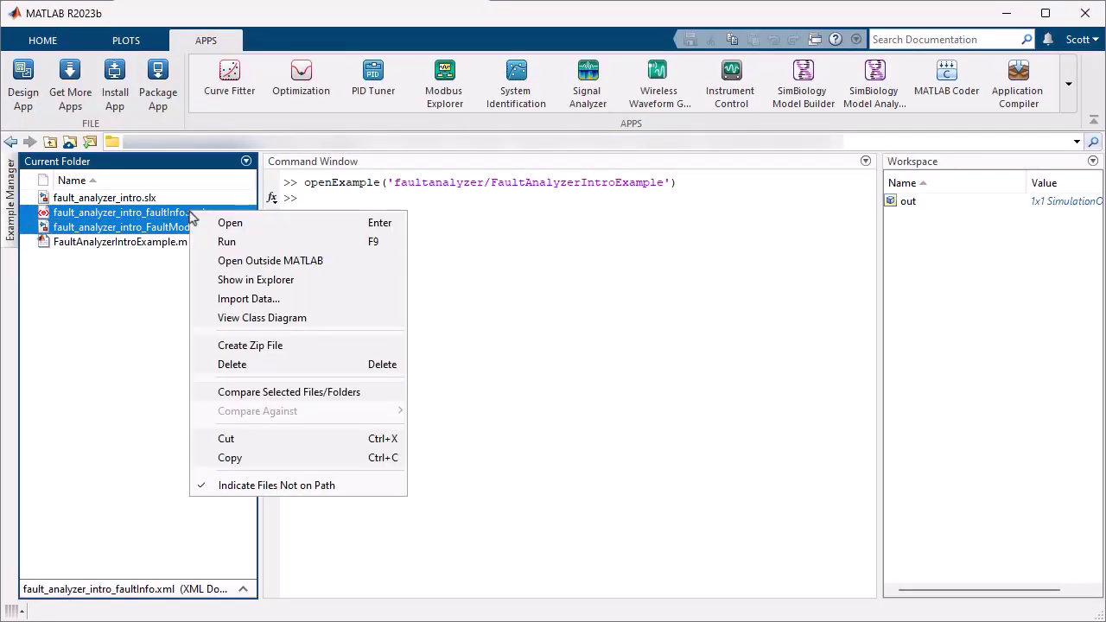